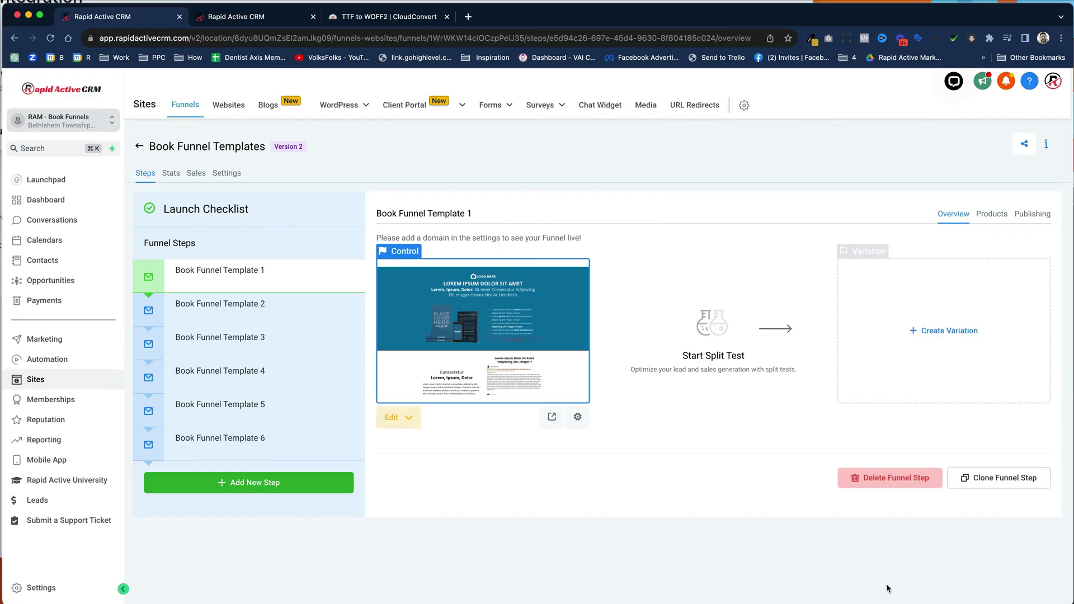
Open Book Funnel Template 1 in the page builder and show its Typography settings.
{"action": "left_click", "coordinate": [228, 280]}
{"action": "left_click", "coordinate": [430, 358]}
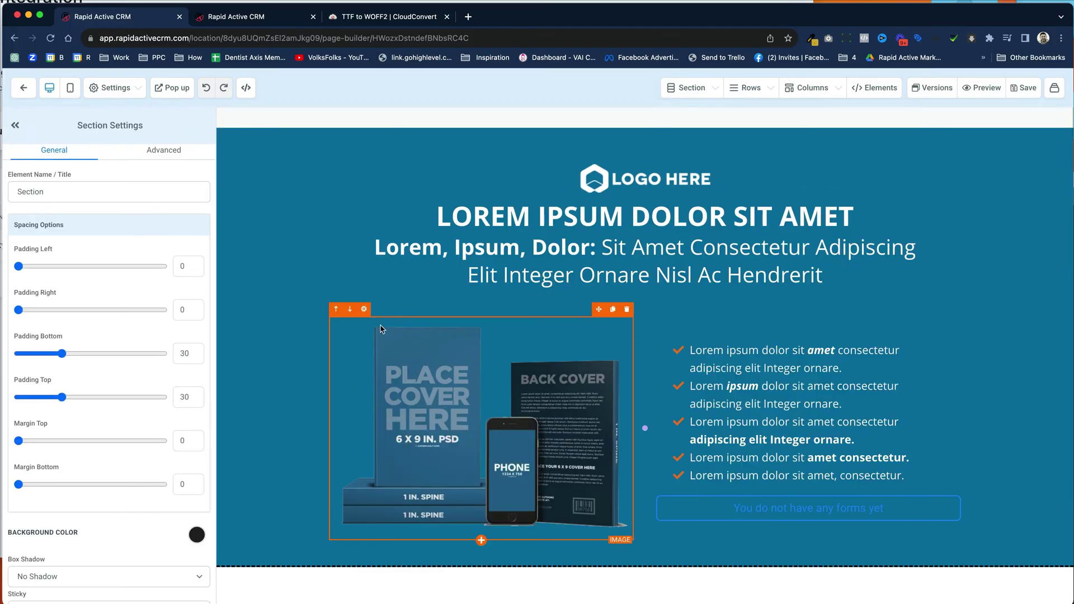
{"action": "left_click", "coordinate": [141, 94]}
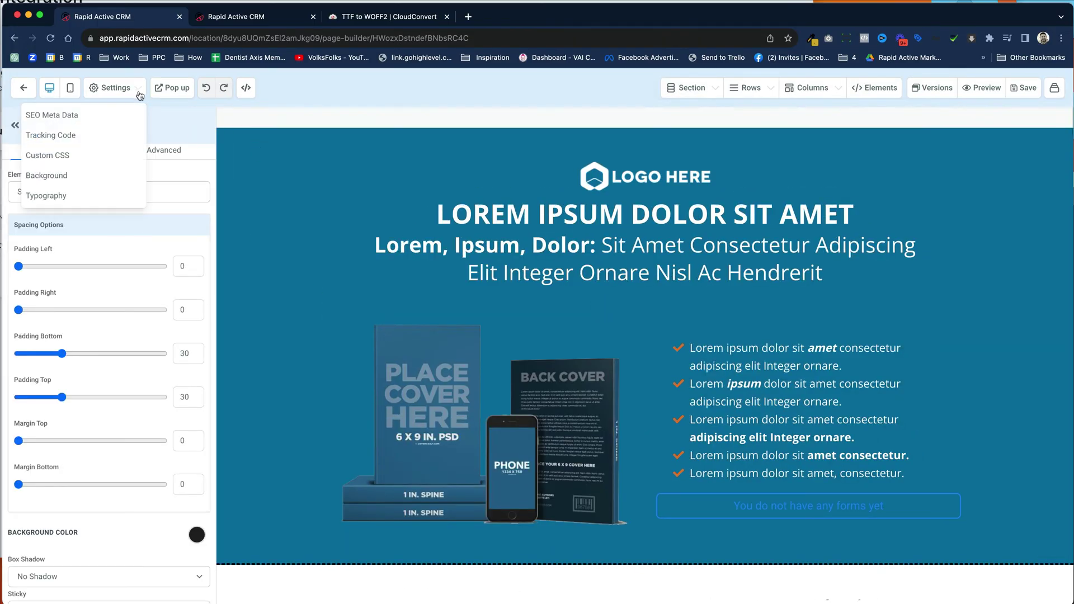
{"action": "left_click", "coordinate": [59, 195]}
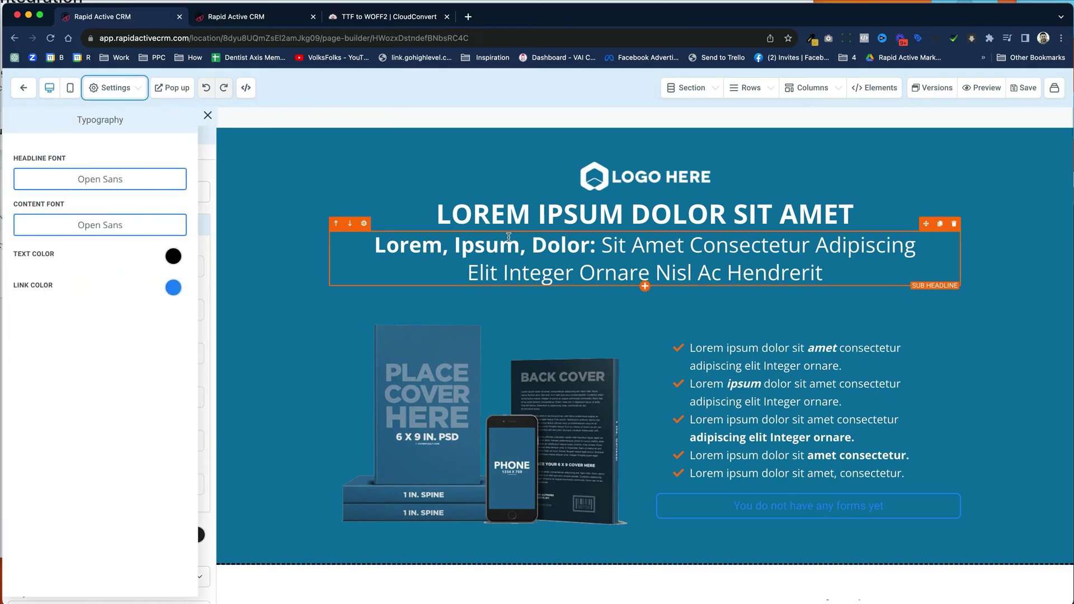
Browse the Google headline font list without choosing a font, leaving Open Sans.
{"action": "left_click", "coordinate": [60, 190]}
{"action": "left_click", "coordinate": [112, 166]}
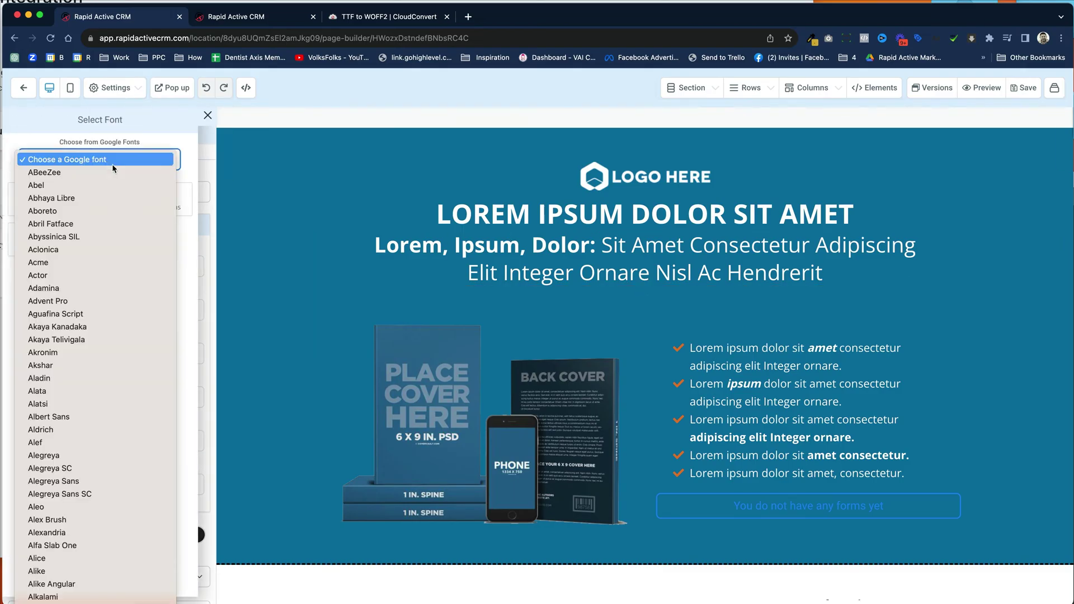
{"action": "scroll", "coordinate": [129, 302], "scroll_direction": "down", "scroll_amount": 15}
{"action": "scroll", "coordinate": [200, 370], "scroll_direction": "down", "scroll_amount": 5}
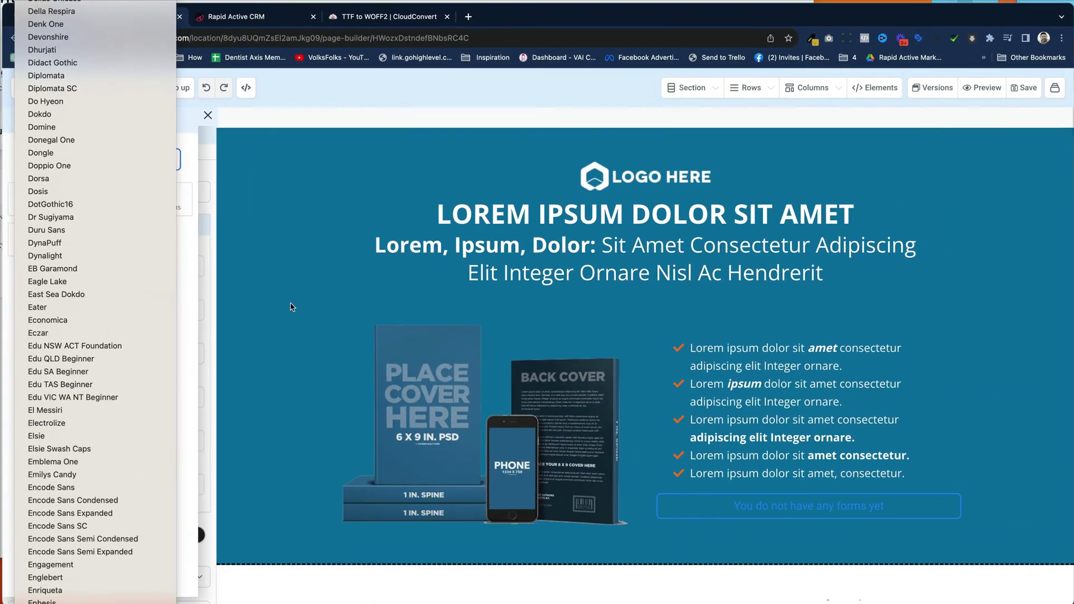
{"action": "left_click", "coordinate": [461, 382]}
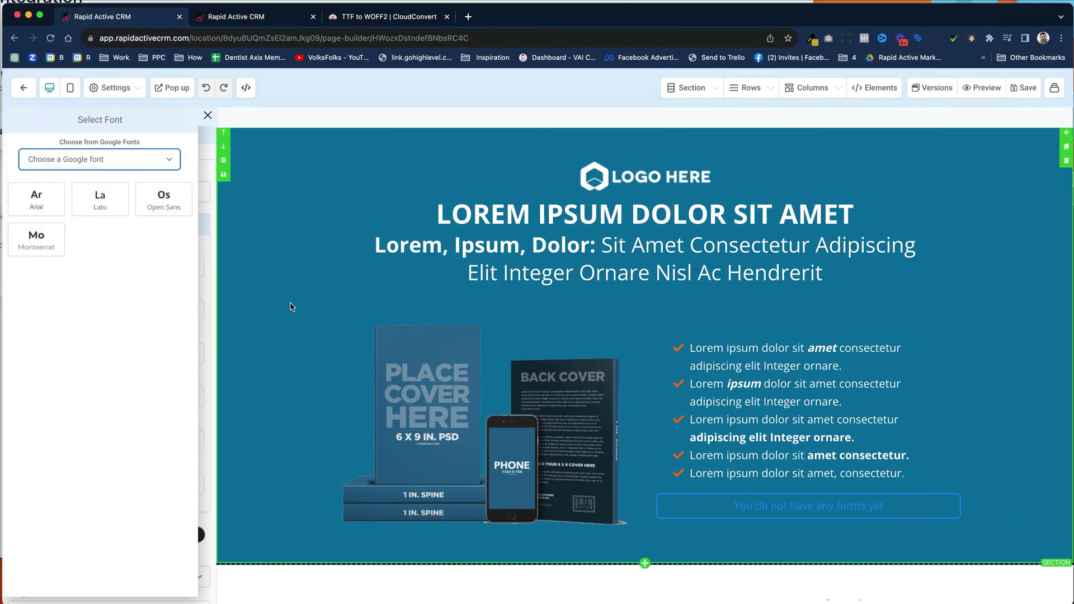
{"action": "scroll", "coordinate": [291, 306], "scroll_direction": "down", "scroll_amount": 1}
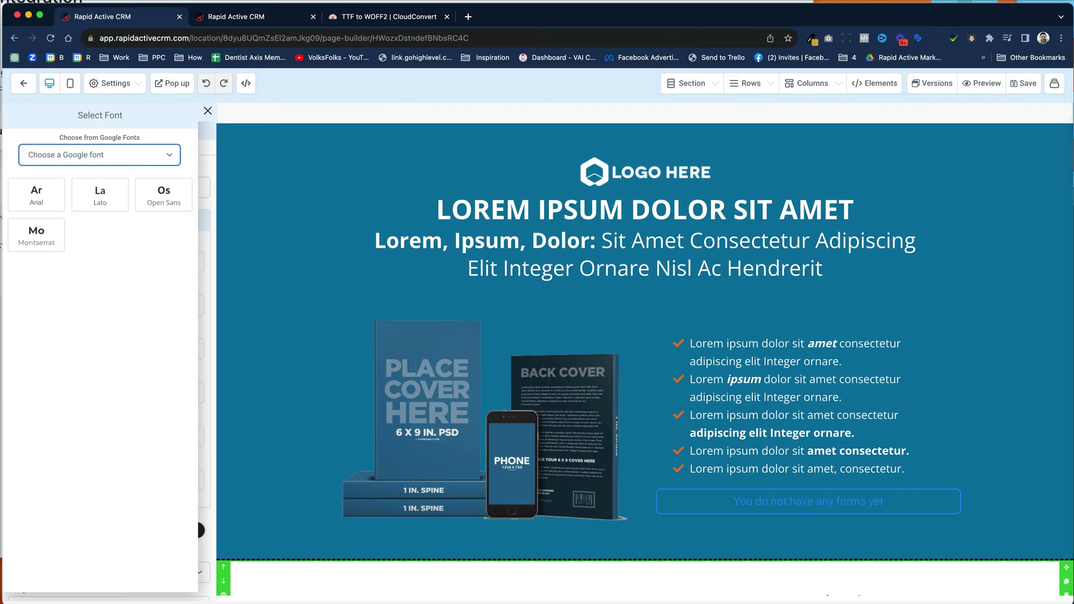
{"action": "key", "text": "super+Tab"}
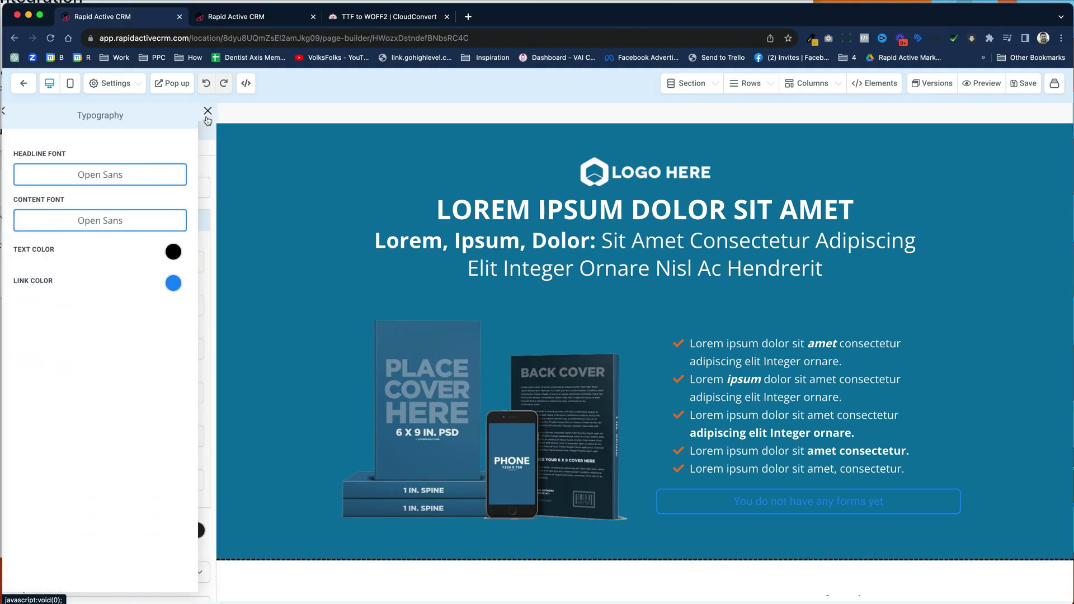
Close the Typography panel to return to the section settings.
{"action": "left_click", "coordinate": [208, 110]}
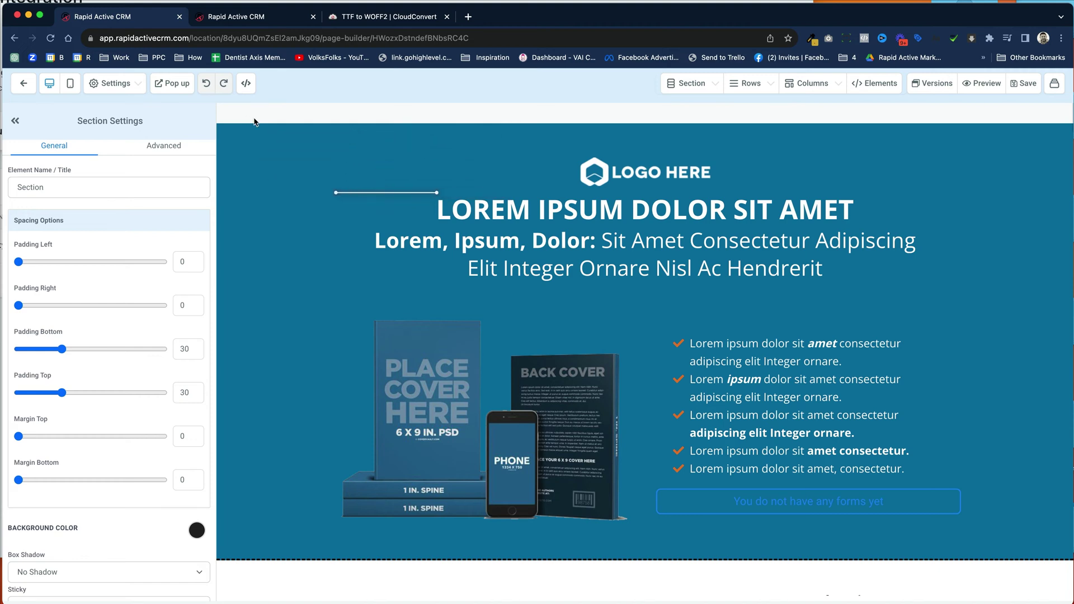
Convert CarinoSansRegular.ttf from the computer to WOFF2 in CloudConvert and download it.
{"action": "left_click", "coordinate": [414, 22]}
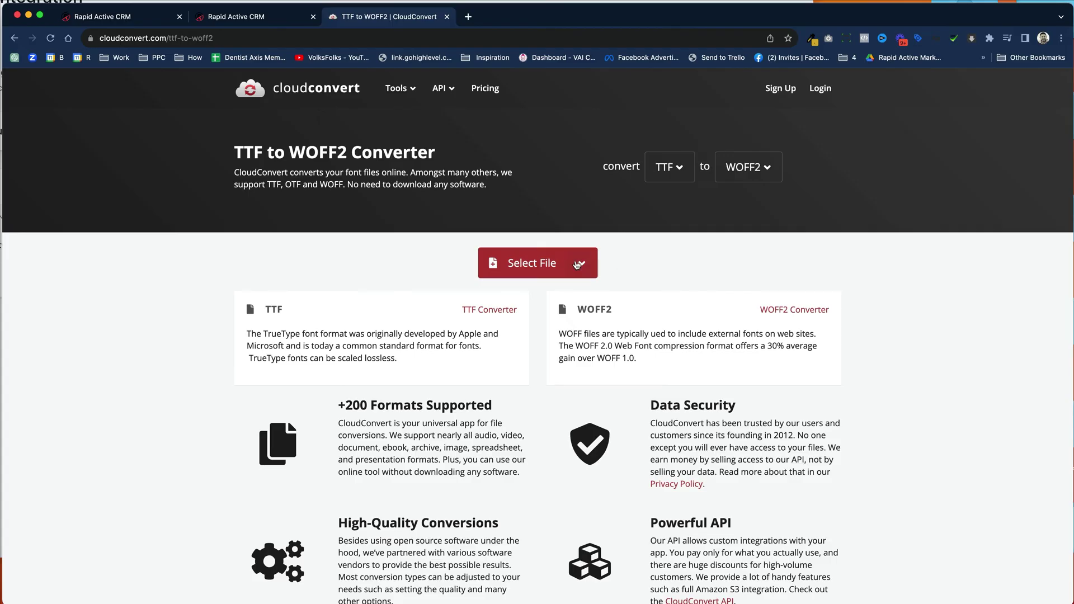
{"action": "left_click", "coordinate": [580, 264]}
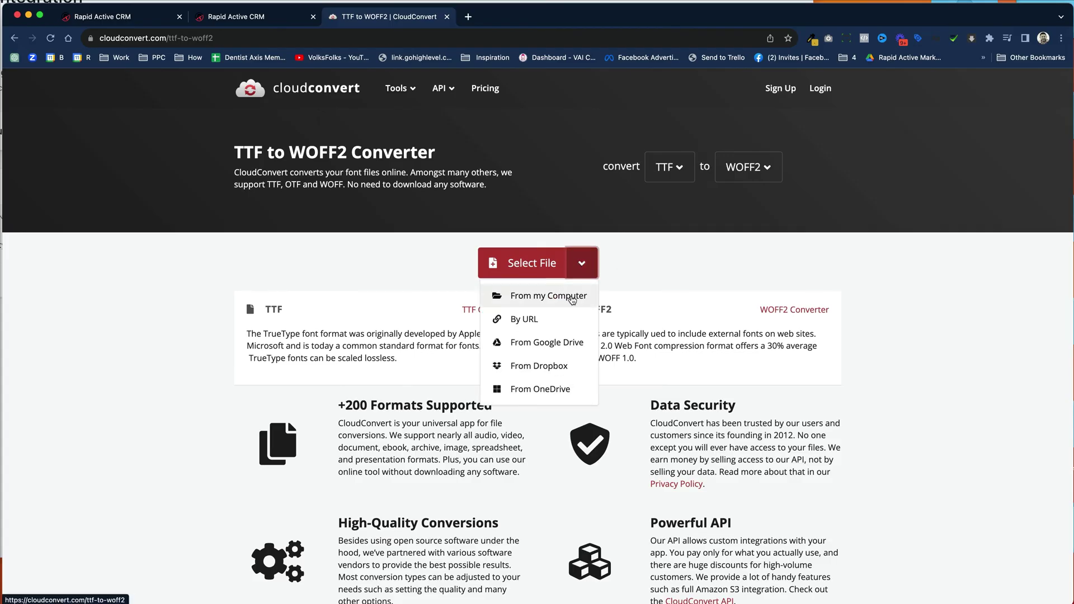
{"action": "left_click", "coordinate": [570, 297]}
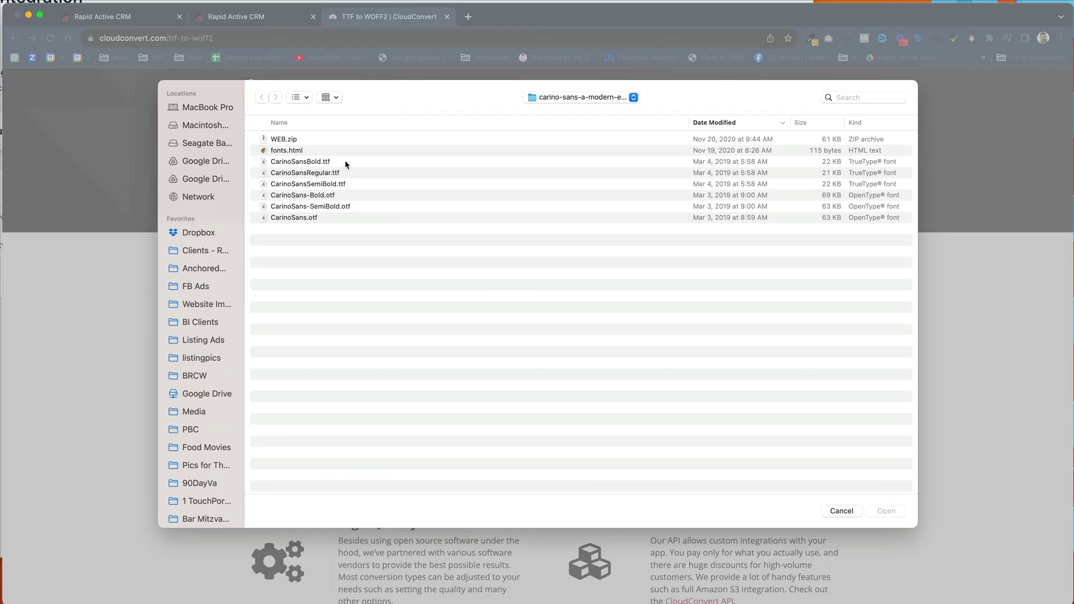
{"action": "left_click", "coordinate": [344, 174]}
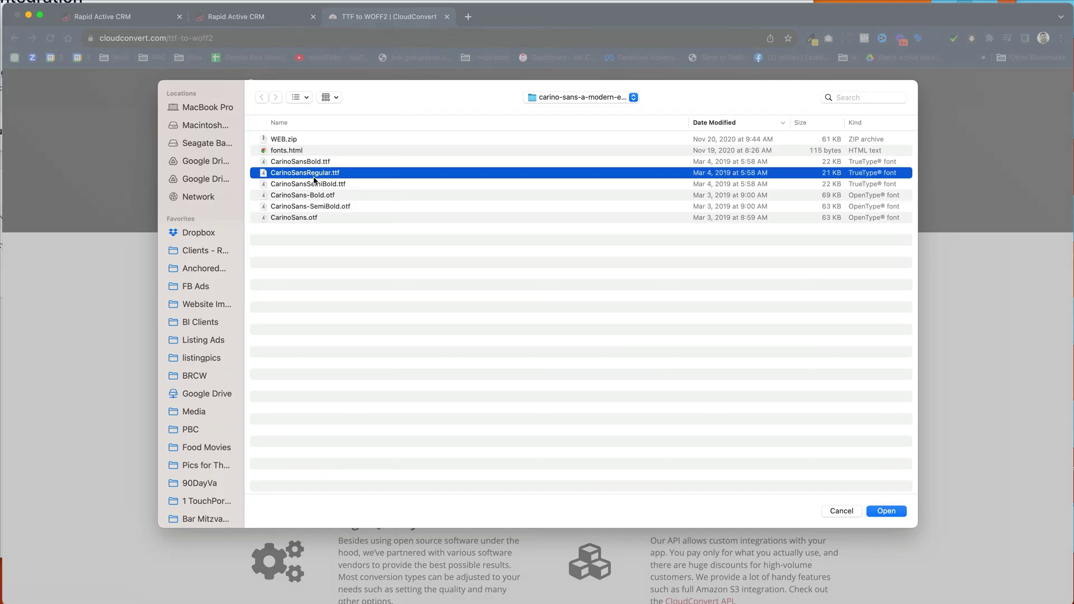
{"action": "double_click", "coordinate": [361, 176]}
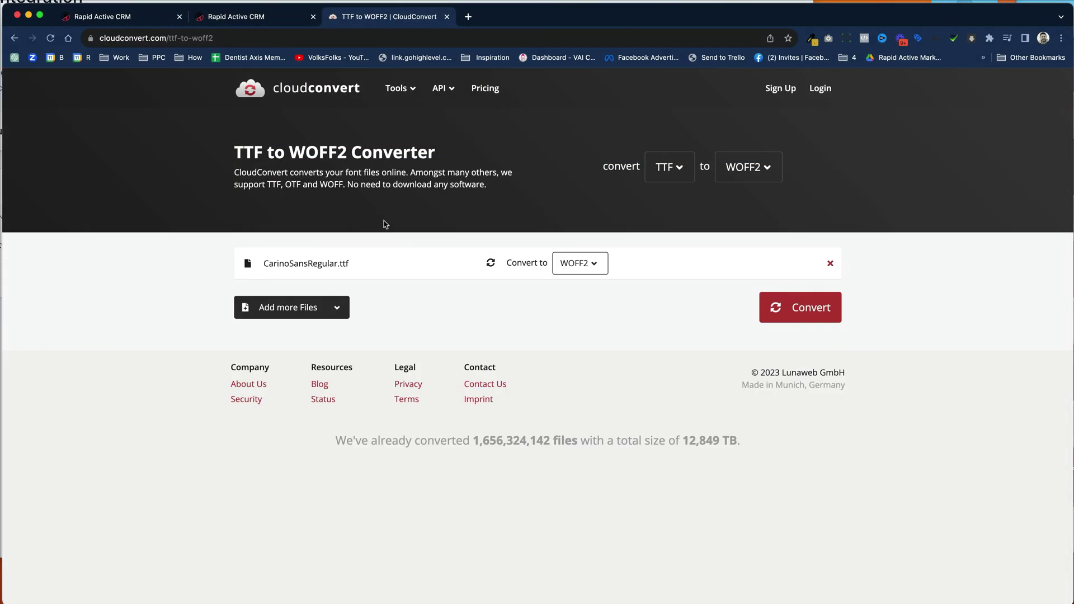
{"action": "left_click", "coordinate": [822, 317]}
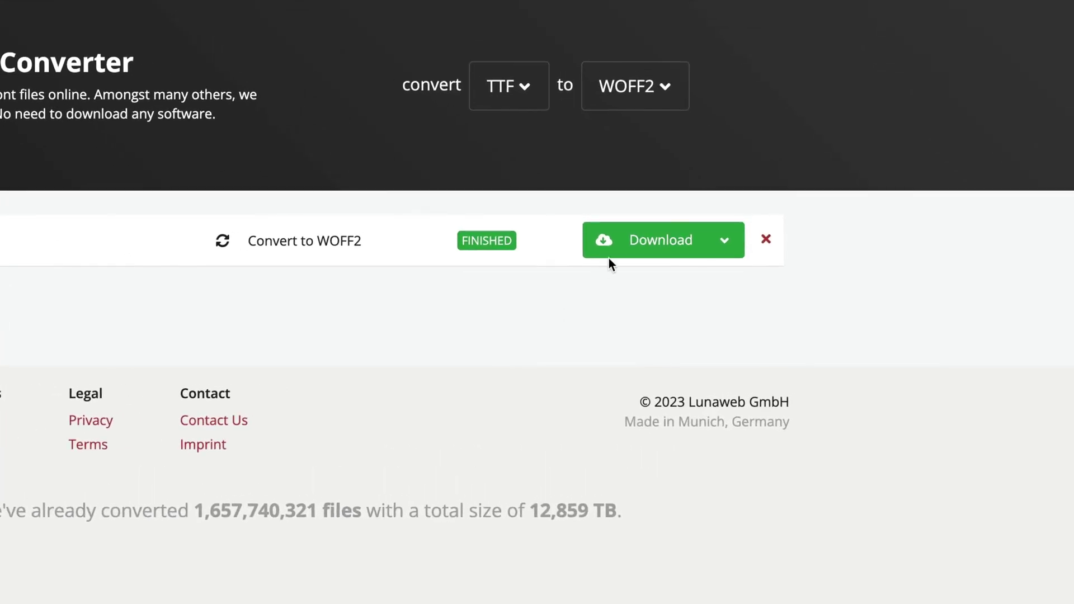
{"action": "left_click", "coordinate": [625, 260]}
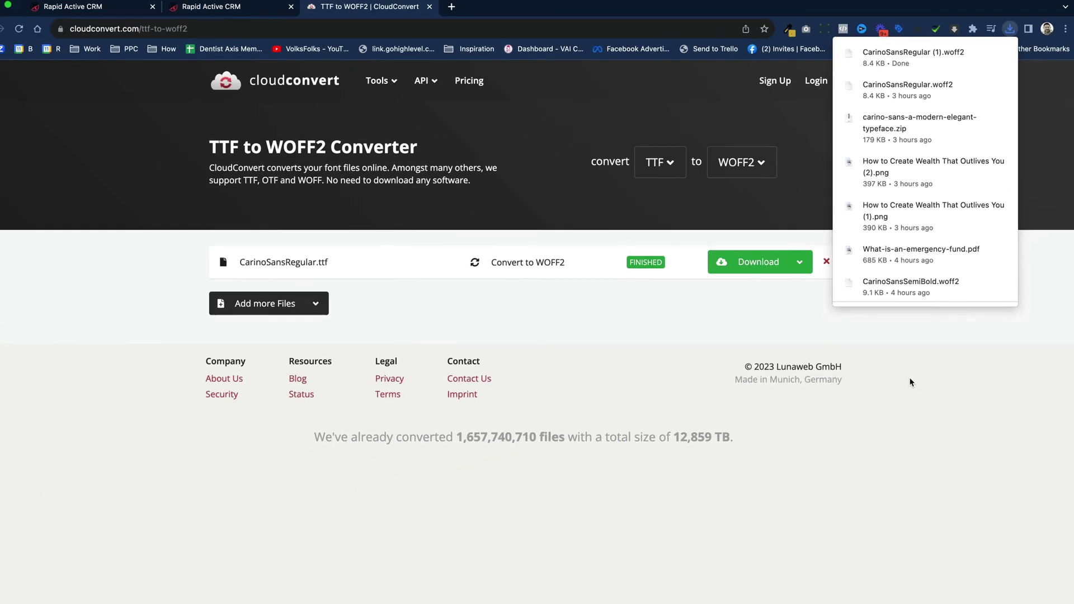
{"action": "left_click", "coordinate": [911, 382]}
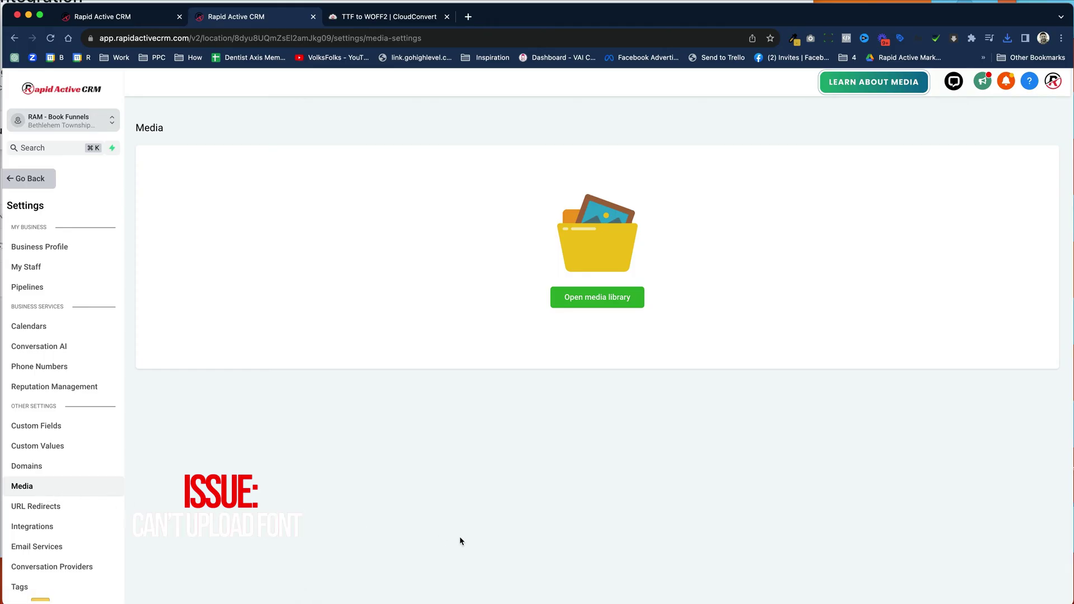
Attempt to upload CarinoSansRegular.woff2 from Downloads into the media library.
{"action": "left_click", "coordinate": [619, 308]}
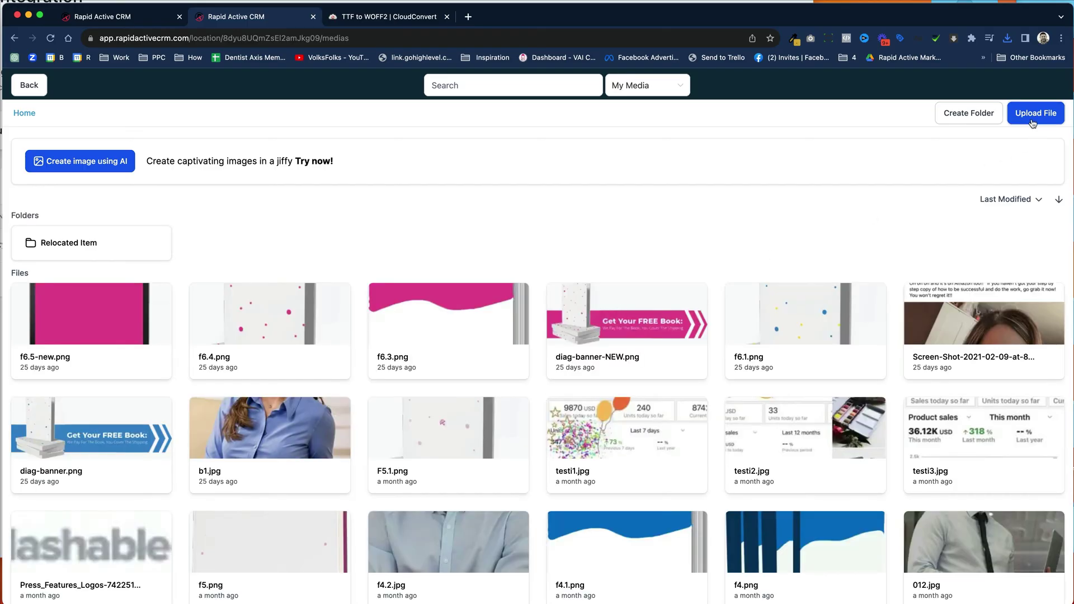
{"action": "left_click", "coordinate": [1033, 118]}
{"action": "left_click", "coordinate": [621, 102]}
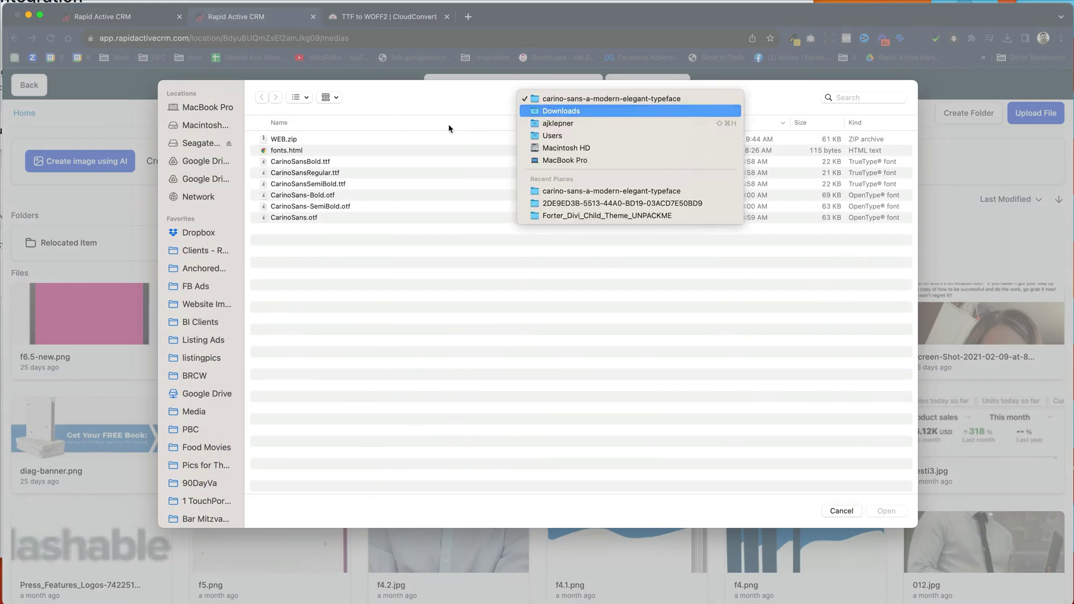
{"action": "key", "text": "Return"}
{"action": "double_click", "coordinate": [339, 151]}
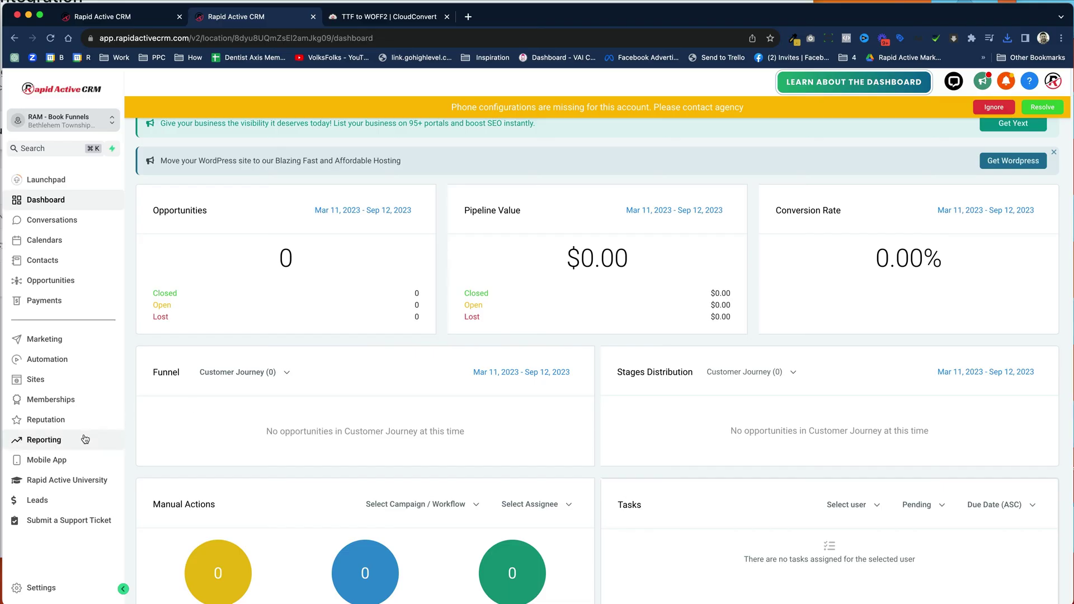
Create a new custom membership product named 'My Fonts'.
{"action": "left_click", "coordinate": [76, 400]}
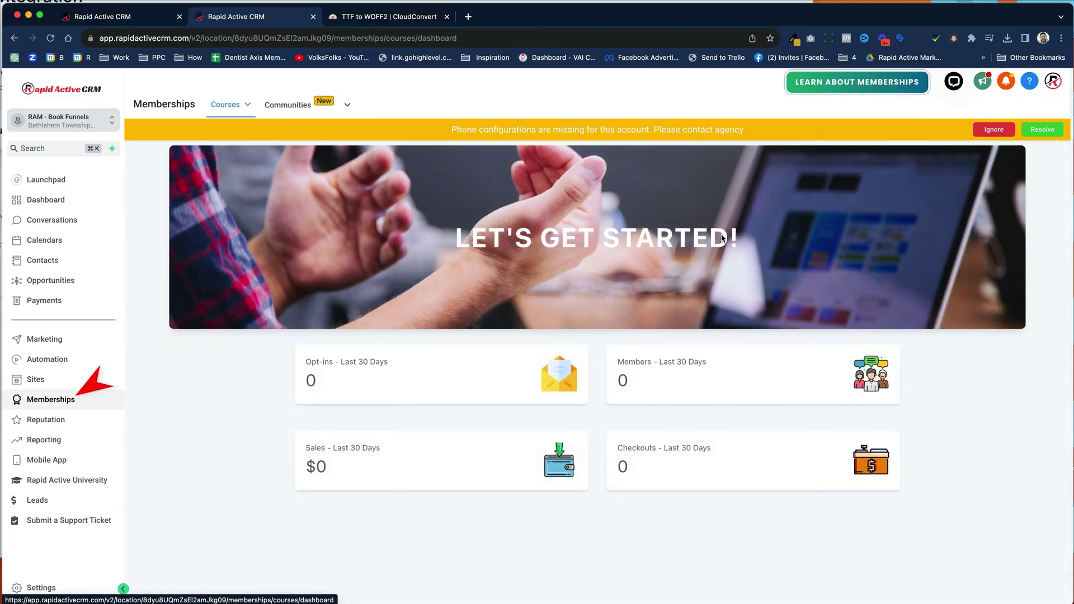
{"action": "left_click", "coordinate": [993, 129]}
{"action": "left_click", "coordinate": [224, 105]}
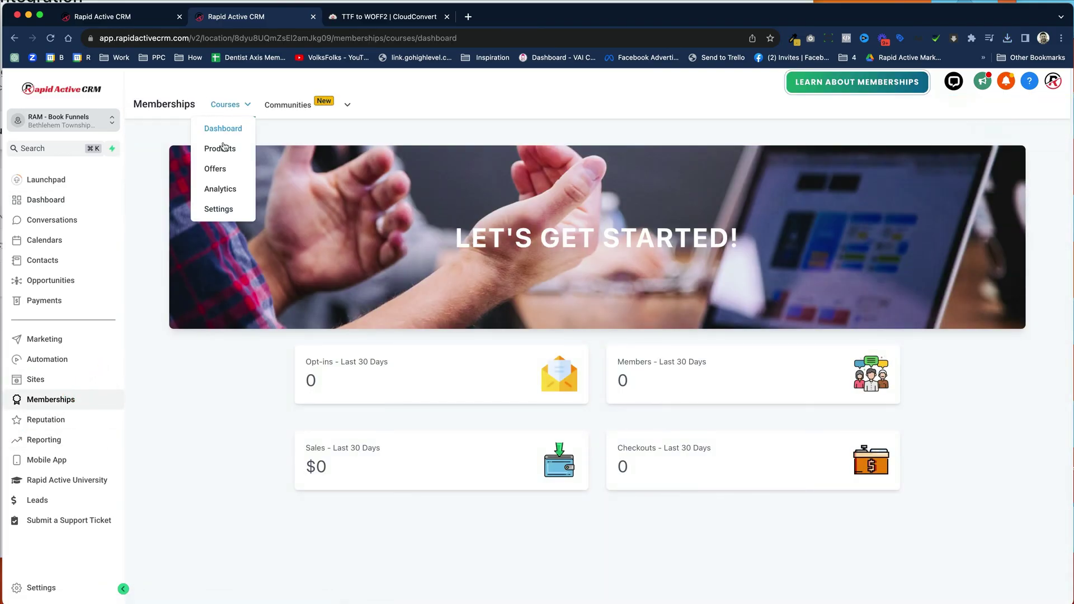
{"action": "left_click", "coordinate": [224, 147]}
{"action": "left_click", "coordinate": [975, 141]}
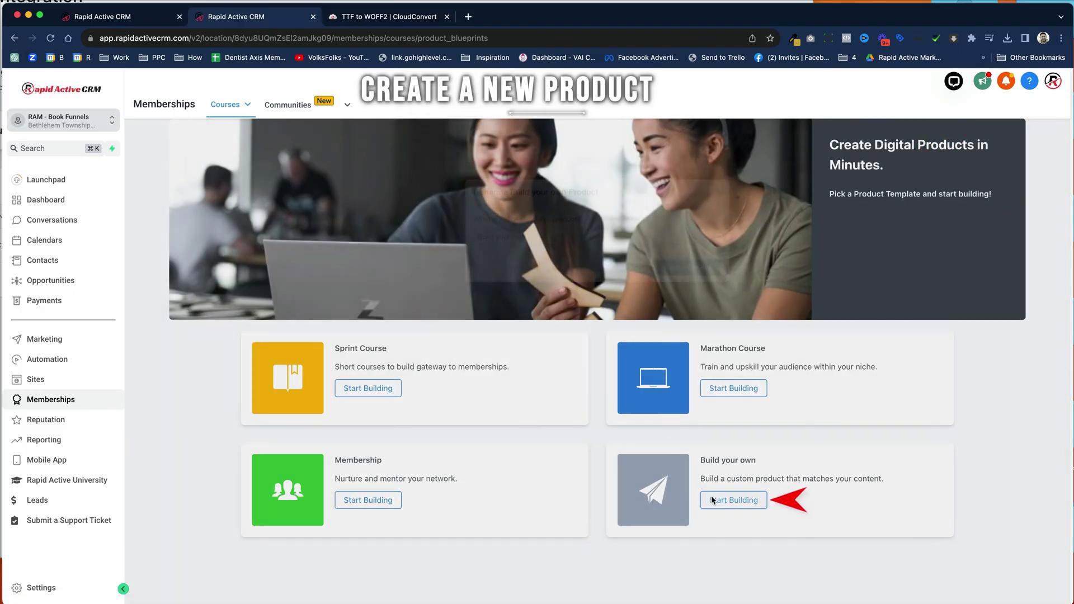
{"action": "left_click", "coordinate": [715, 500]}
{"action": "left_click", "coordinate": [589, 237]}
{"action": "key", "text": "super+a"}
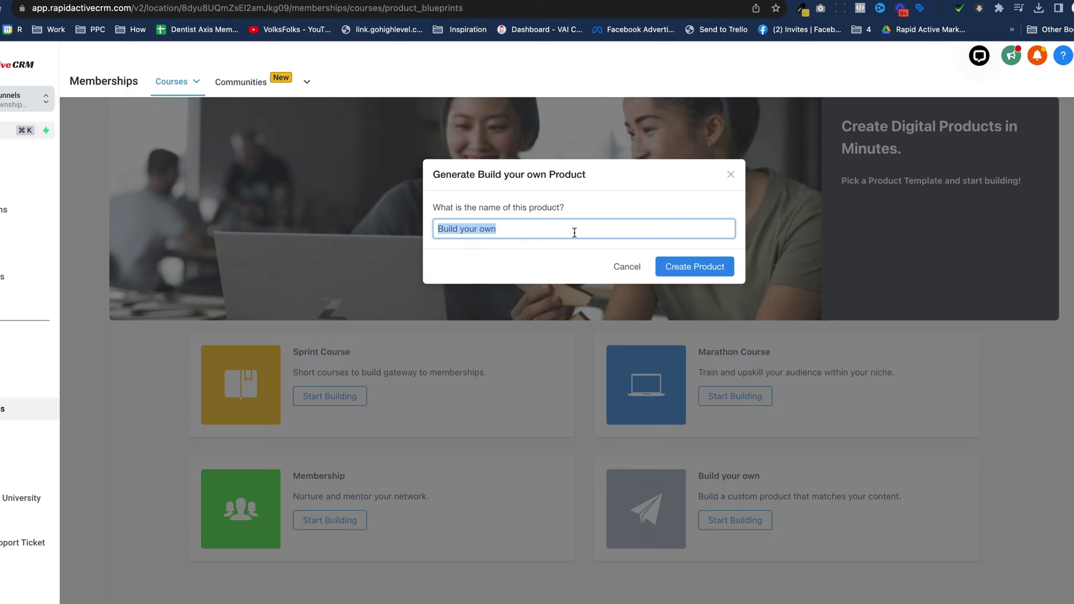
{"action": "type", "text": "My Fonts"}
{"action": "left_click", "coordinate": [713, 252]}
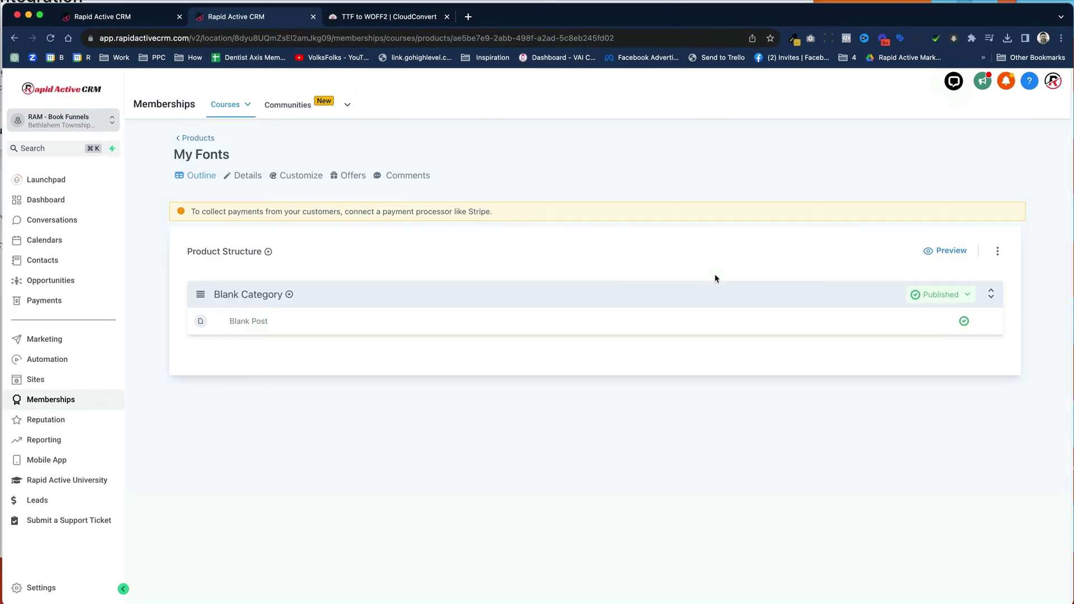
Attach CarinoSansRegular.woff2 from Downloads to the Blank Post's files.
{"action": "left_click", "coordinate": [253, 322]}
{"action": "scroll", "coordinate": [825, 447], "scroll_direction": "down", "scroll_amount": 3}
{"action": "left_click", "coordinate": [829, 519]}
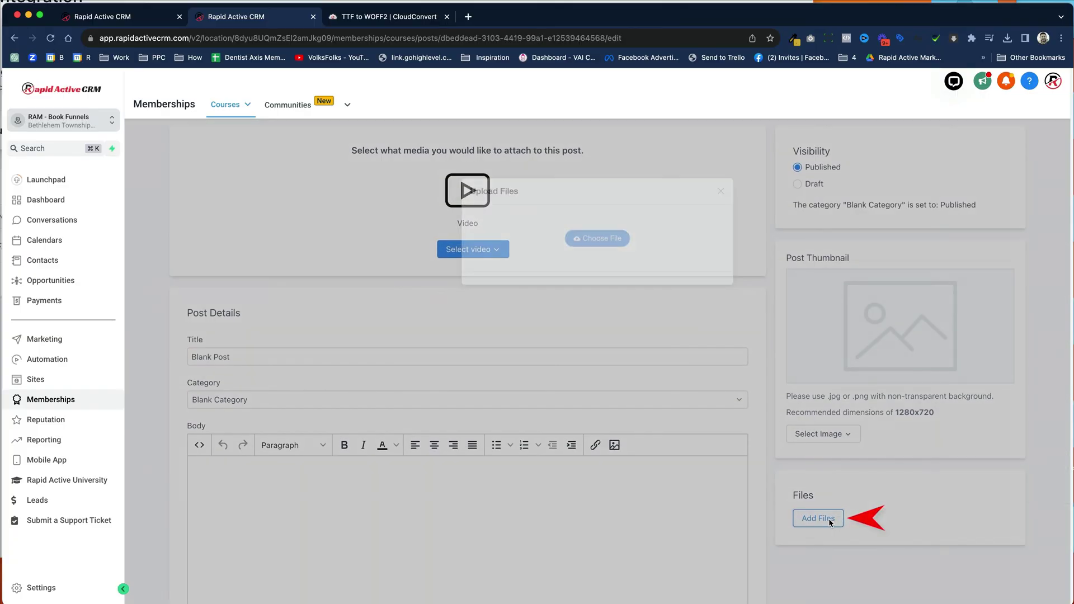
{"action": "left_click", "coordinate": [597, 239]}
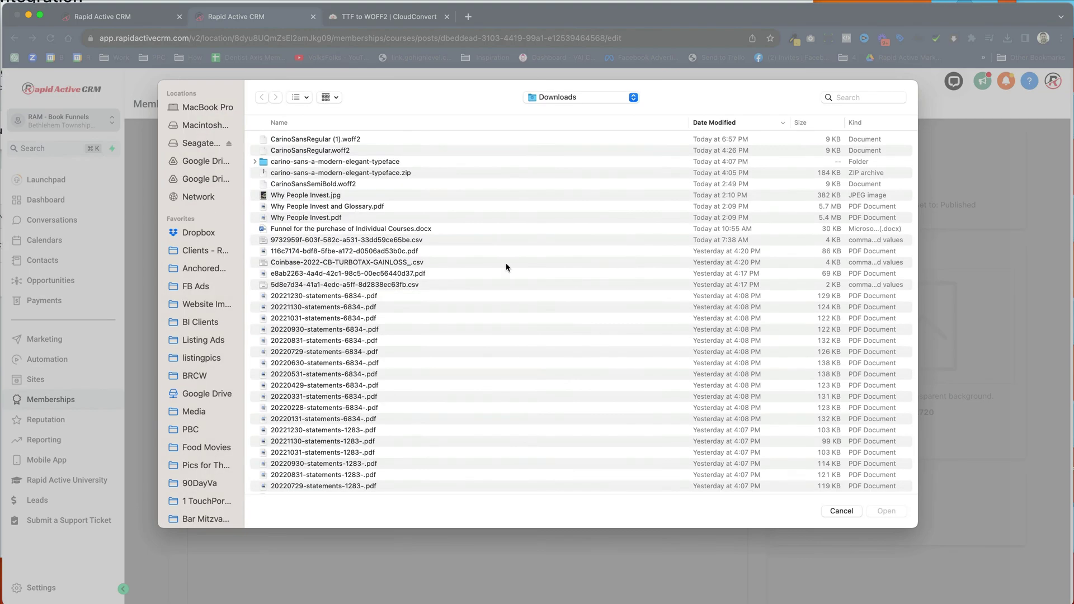
{"action": "double_click", "coordinate": [335, 150]}
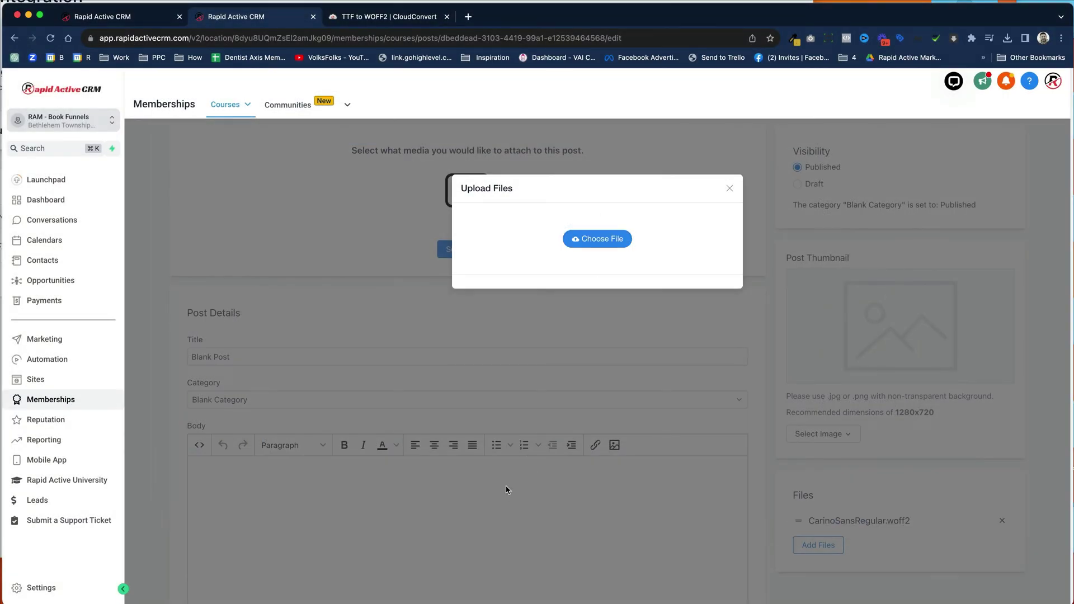
{"action": "left_click", "coordinate": [729, 189]}
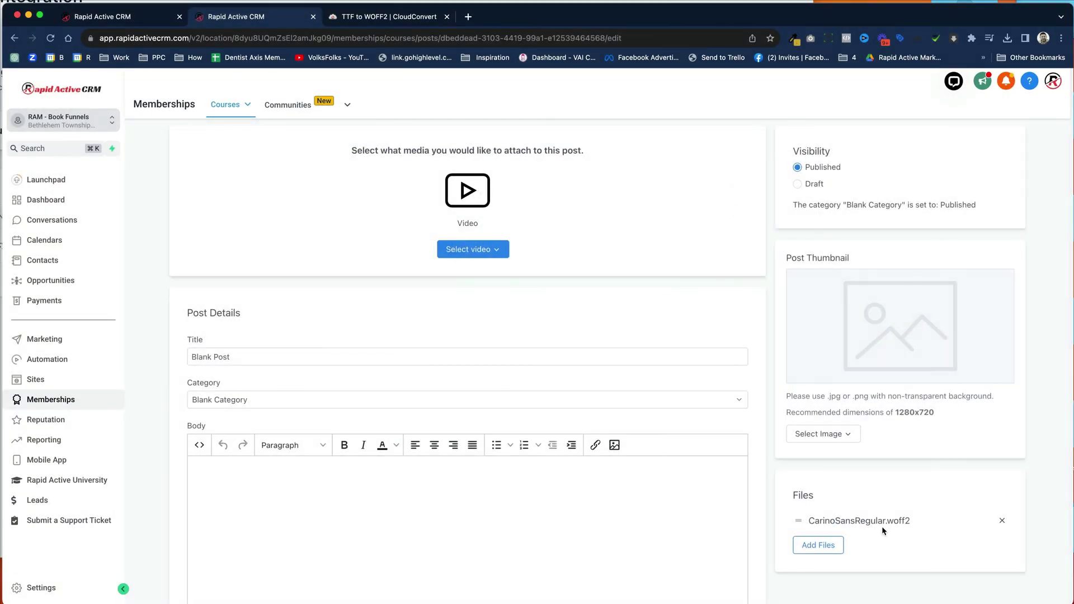
{"action": "scroll", "coordinate": [585, 500], "scroll_direction": "up", "scroll_amount": 1}
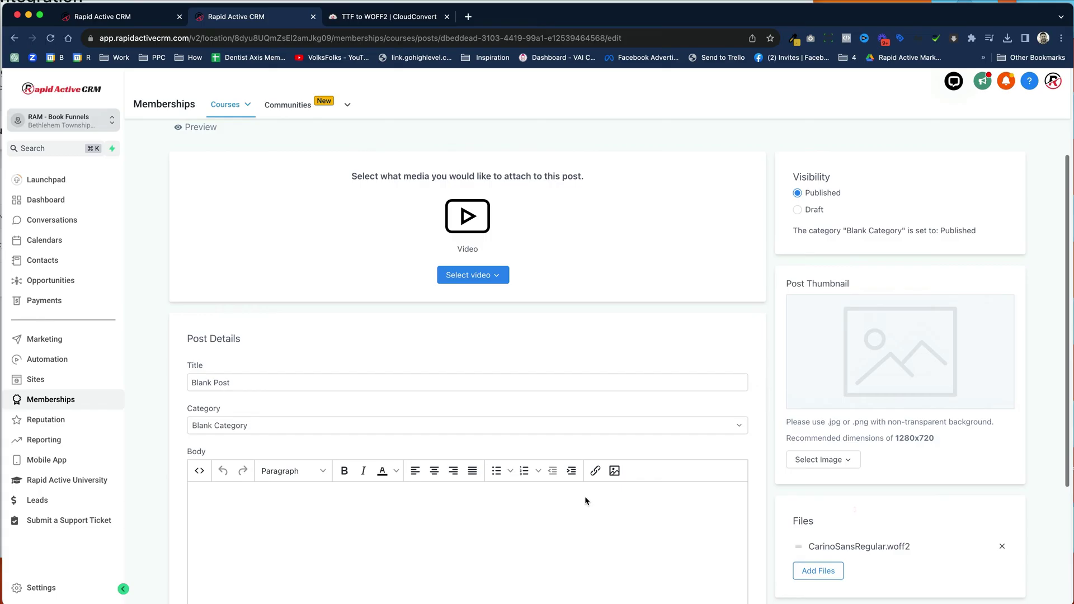
{"action": "scroll", "coordinate": [585, 500], "scroll_direction": "up", "scroll_amount": 2}
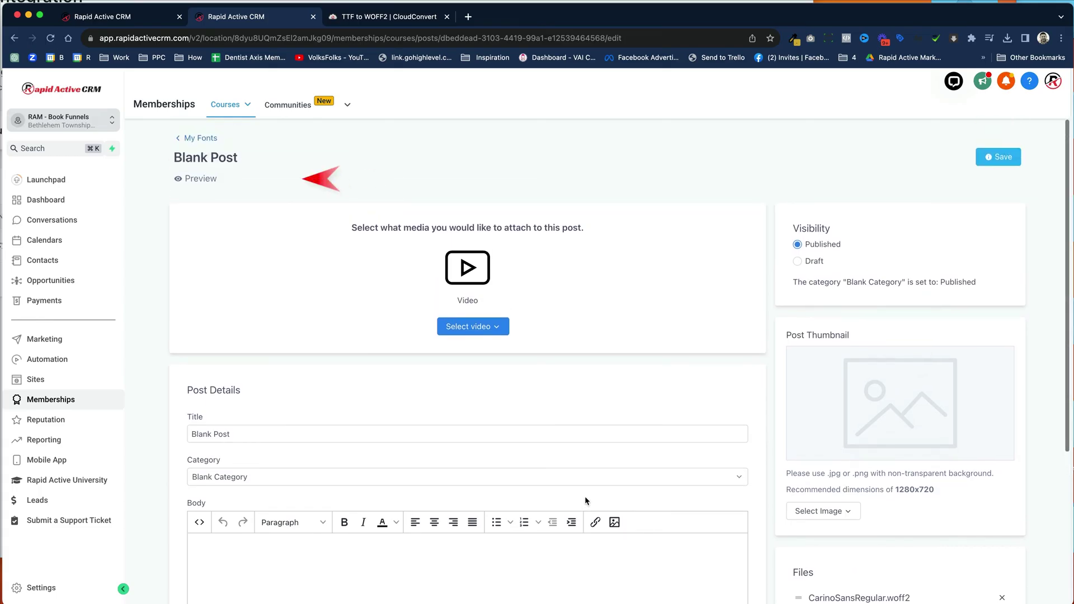
Copy the CarinoSansRegular.woff2 link address from the Blank Post preview, then return to the editor.
{"action": "left_click", "coordinate": [197, 179]}
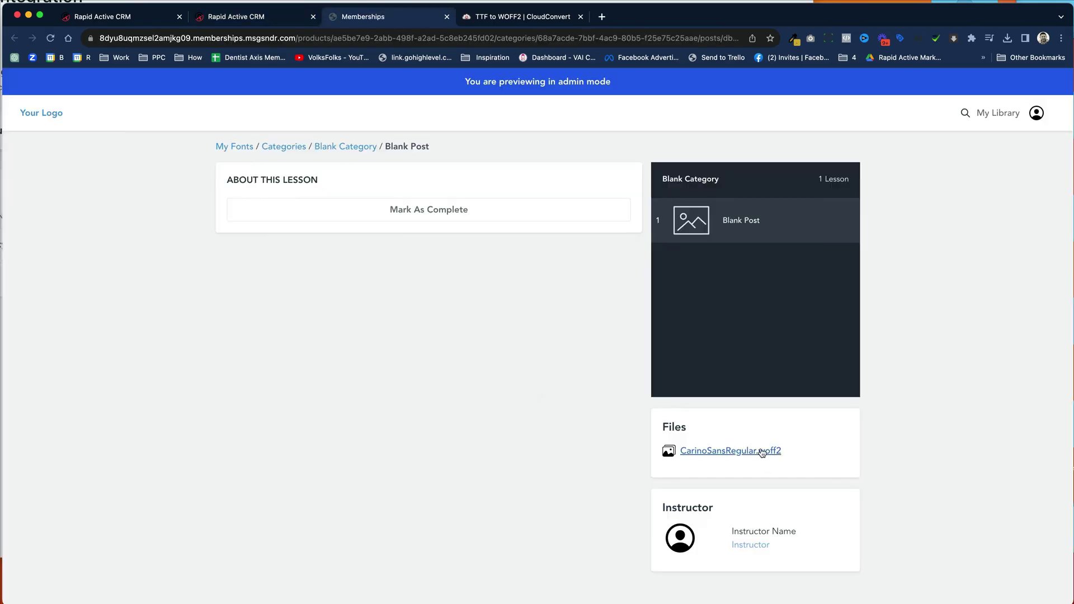
{"action": "right_click", "coordinate": [763, 452]}
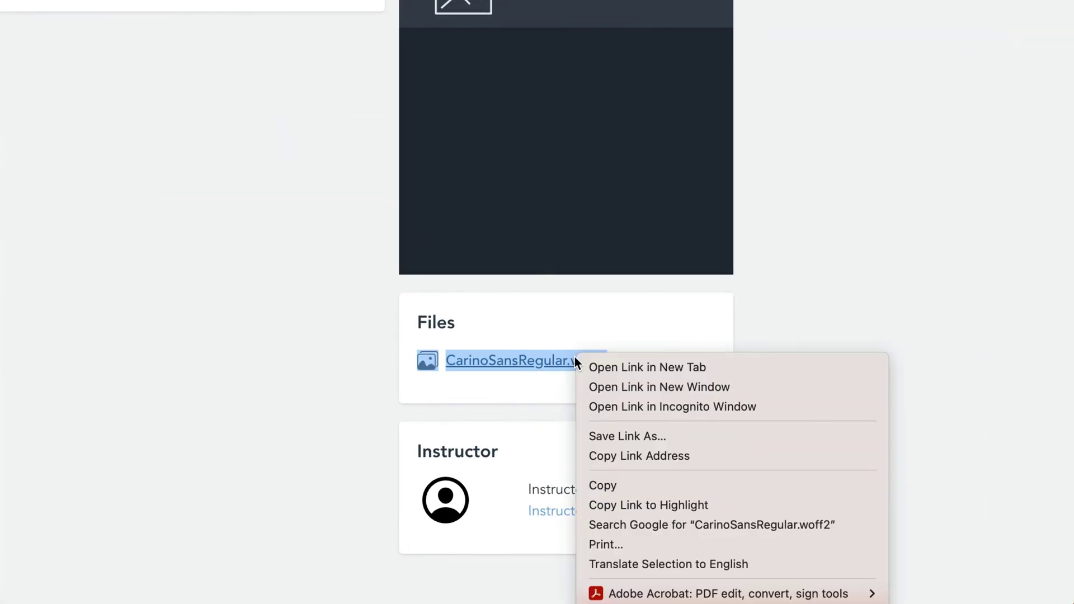
{"action": "left_click", "coordinate": [658, 461]}
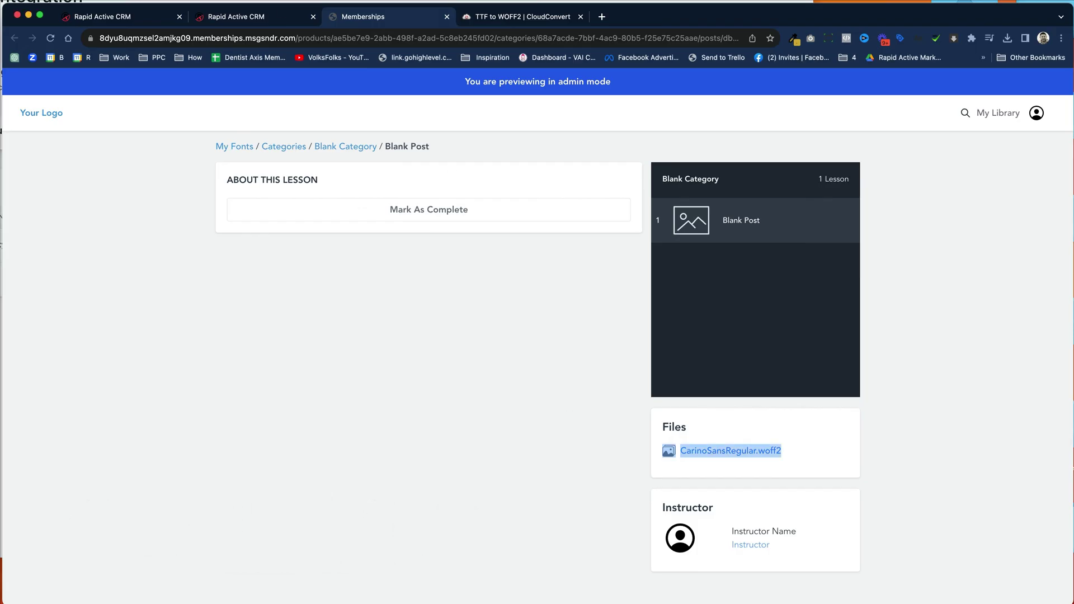
{"action": "key", "text": "ctrl+shift+Tab"}
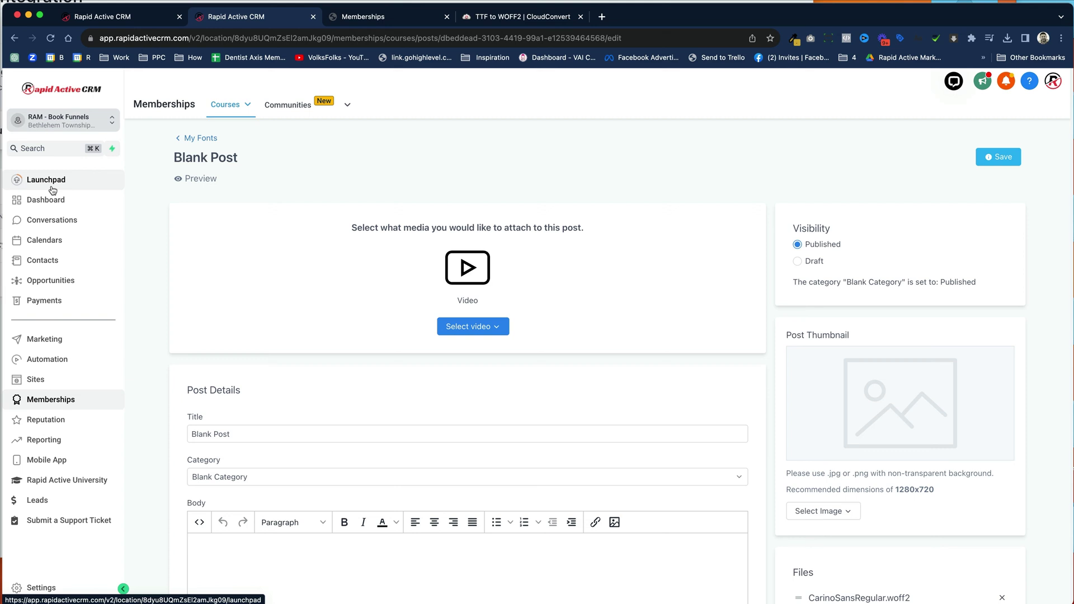
Open the Book Funnel Templates first step's builder in a new tab with its Custom CSS editor.
{"action": "left_click", "coordinate": [62, 385]}
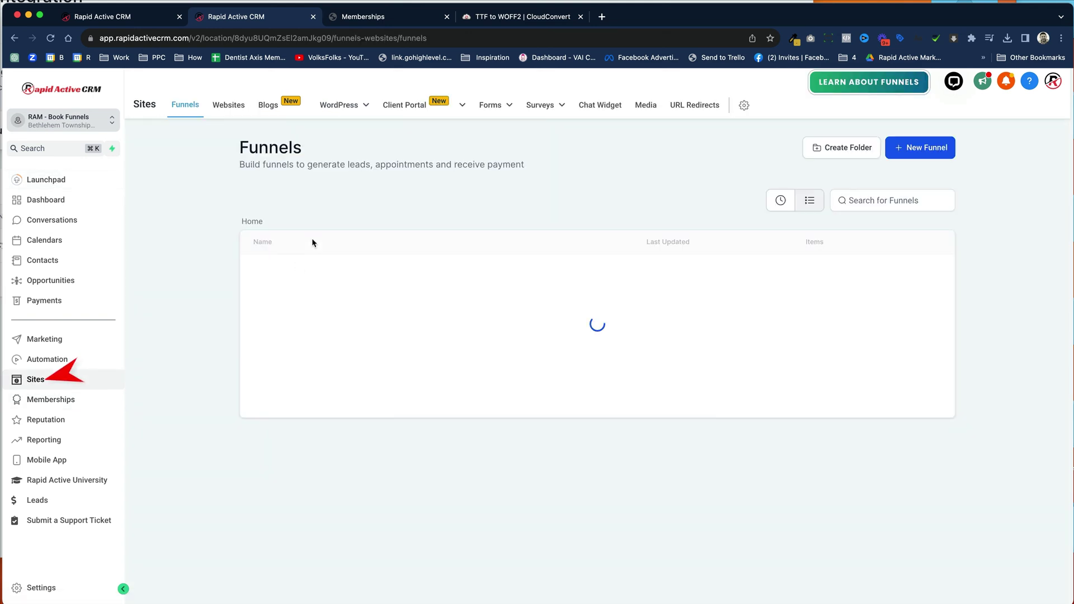
{"action": "left_click", "coordinate": [315, 272]}
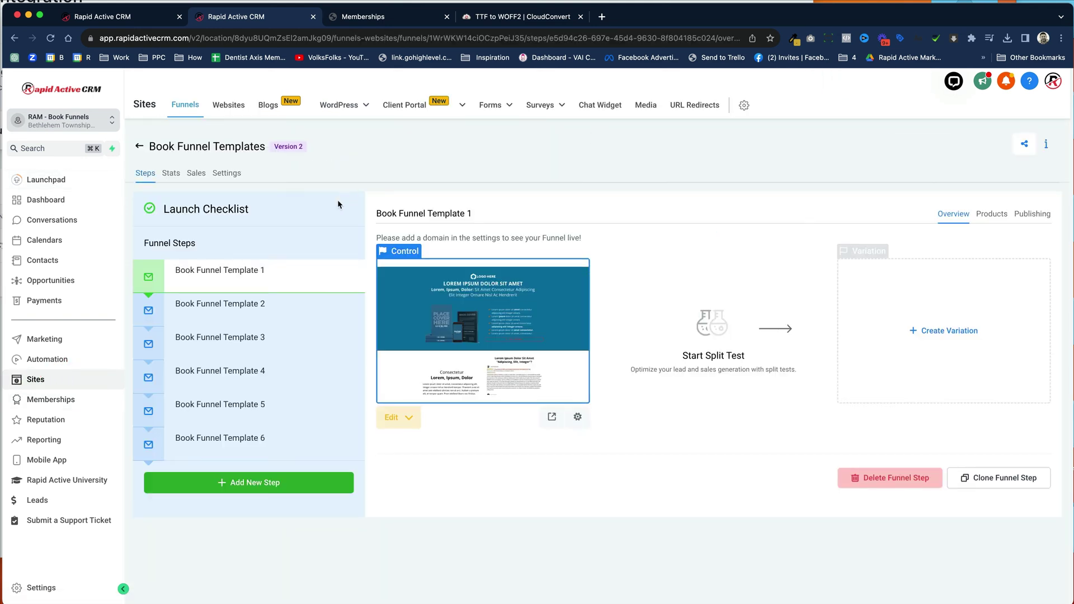
{"action": "mouse_move", "coordinate": [411, 417]}
{"action": "left_click", "coordinate": [434, 482]}
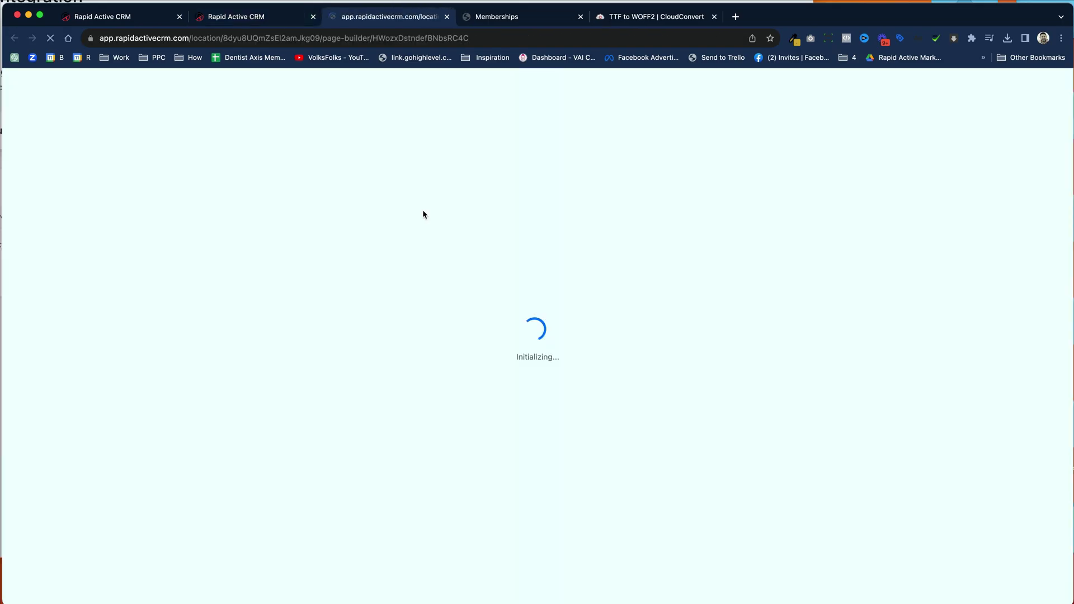
{"action": "left_click", "coordinate": [132, 95]}
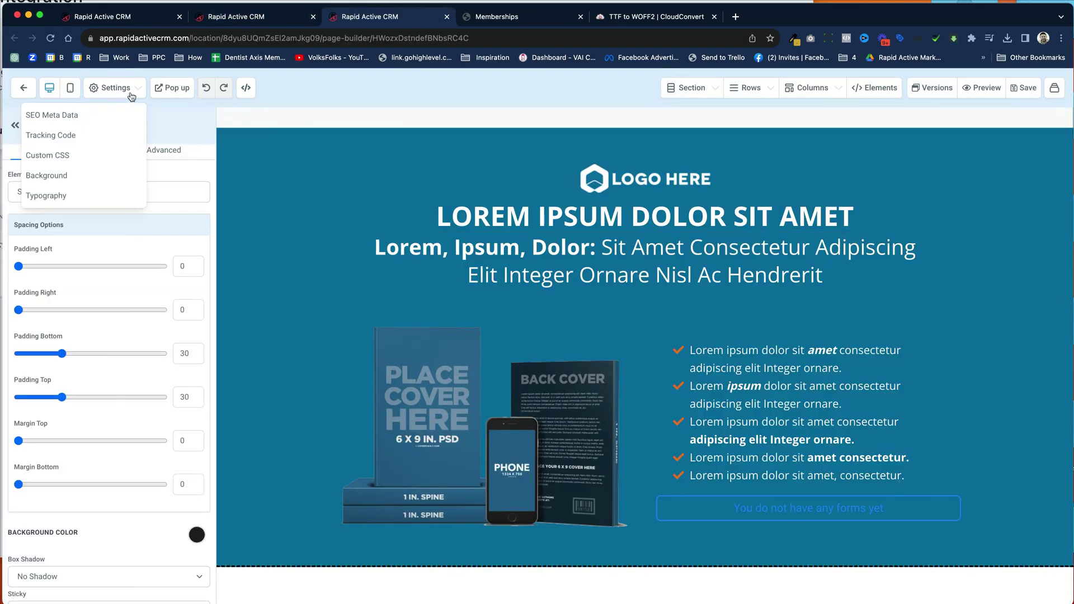
{"action": "left_click", "coordinate": [56, 155]}
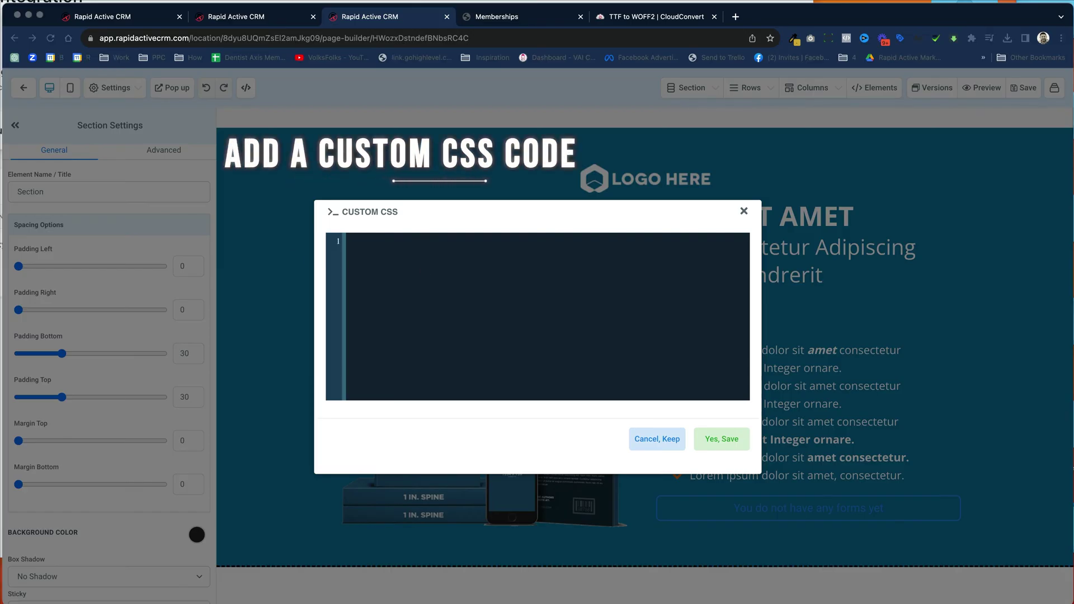
{"action": "left_click", "coordinate": [350, 257]}
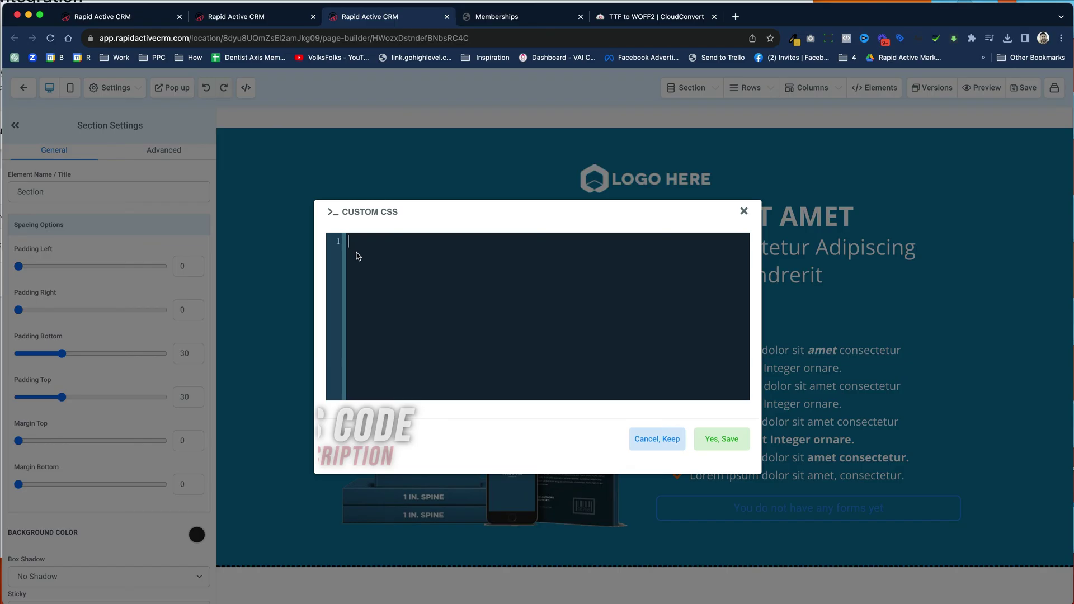
{"action": "key", "text": "super+v"}
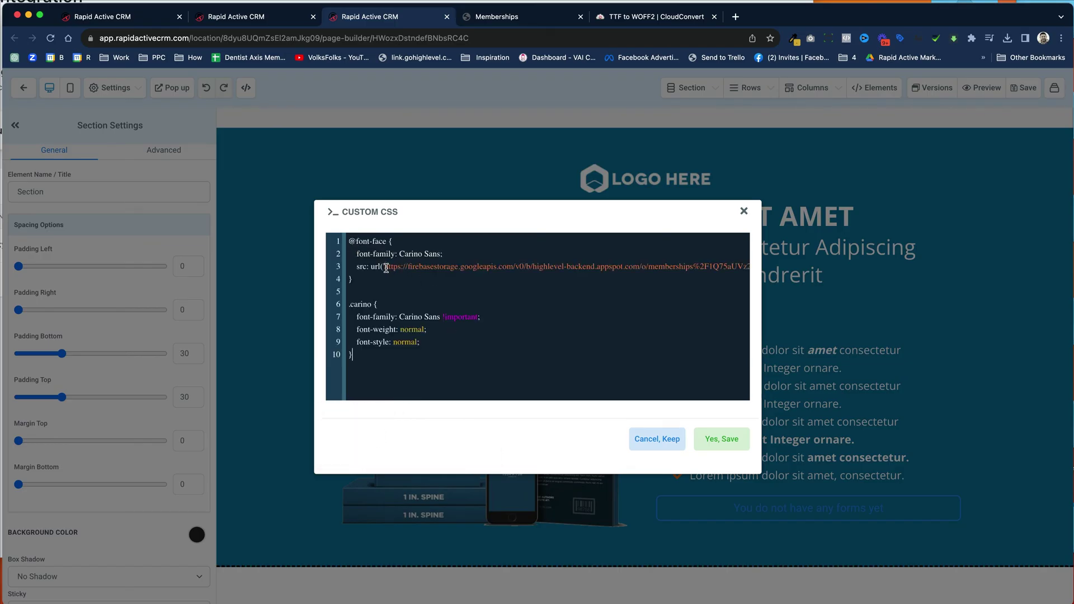
{"action": "left_click_drag", "start_coordinate": [386, 267], "coordinate": [703, 267]}
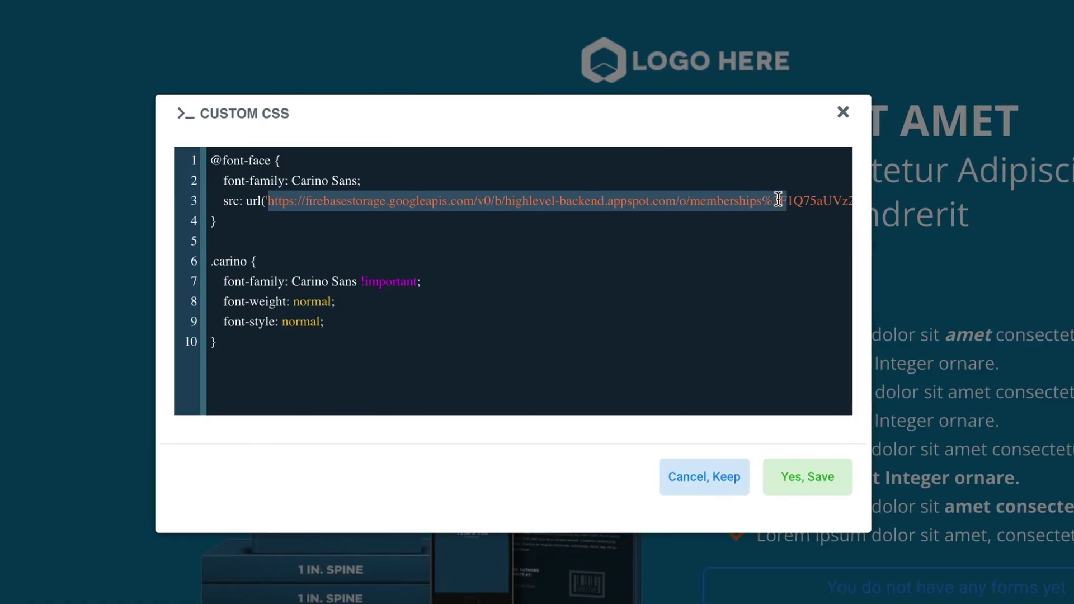
{"action": "left_click", "coordinate": [609, 282]}
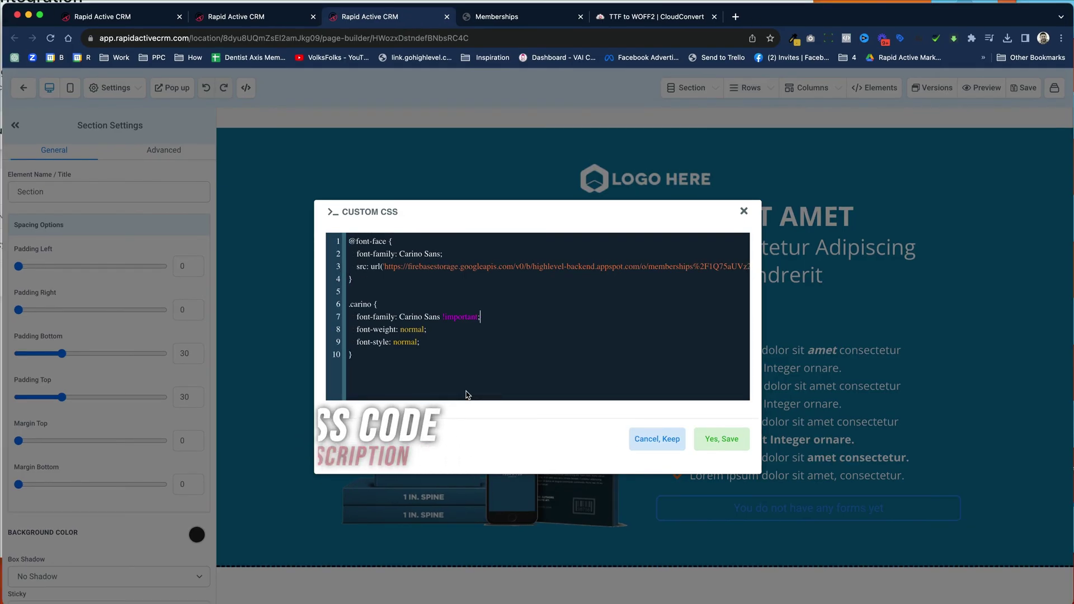
{"action": "left_click", "coordinate": [733, 441]}
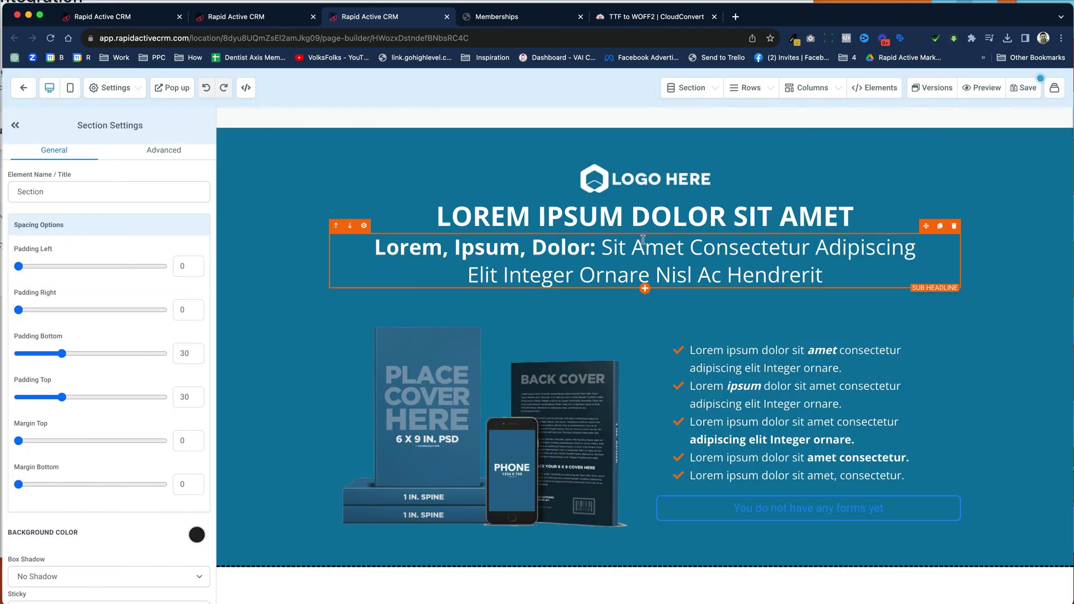
Add the custom class 'carino' to the main headline's Advanced settings.
{"action": "left_click", "coordinate": [648, 215]}
{"action": "left_click", "coordinate": [150, 155]}
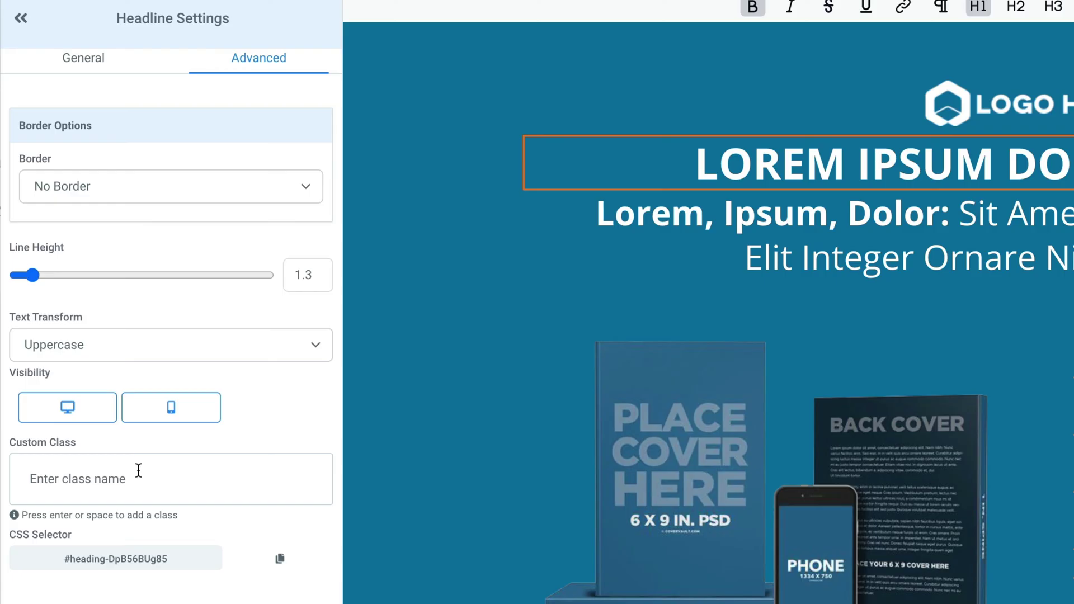
{"action": "left_click", "coordinate": [138, 470]}
{"action": "type", "text": "carino"}
{"action": "key", "text": "Return"}
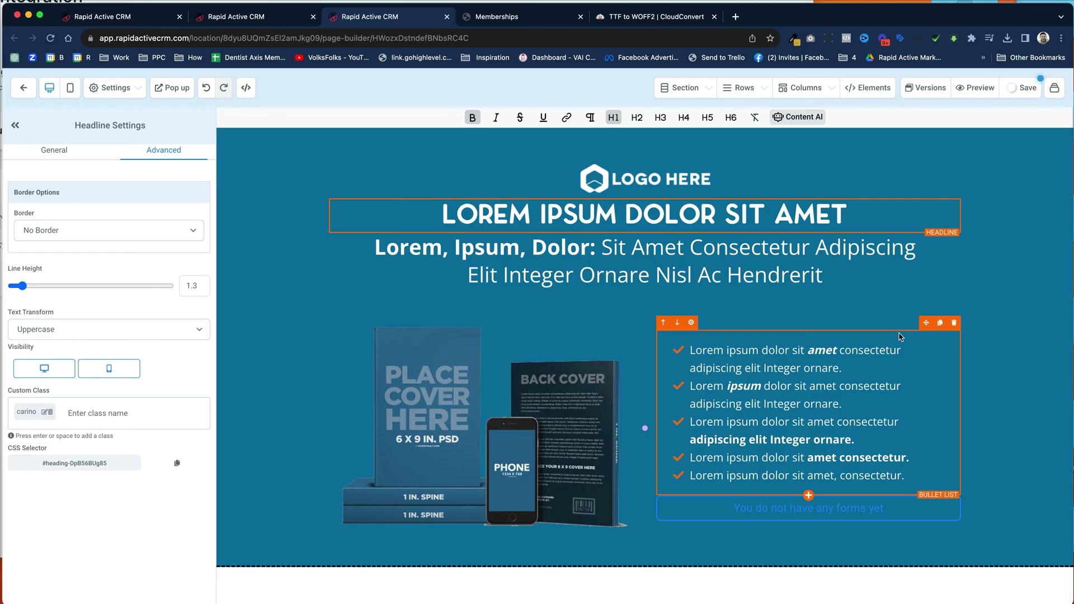
Review the page's Carino Sans custom CSS and save it again.
{"action": "left_click", "coordinate": [127, 92]}
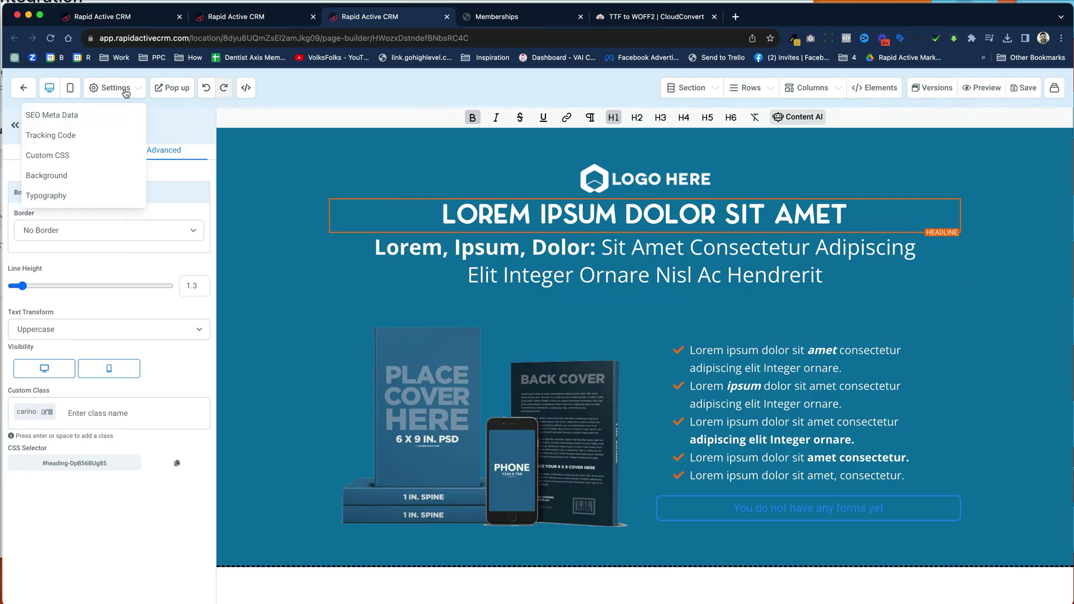
{"action": "left_click", "coordinate": [48, 156]}
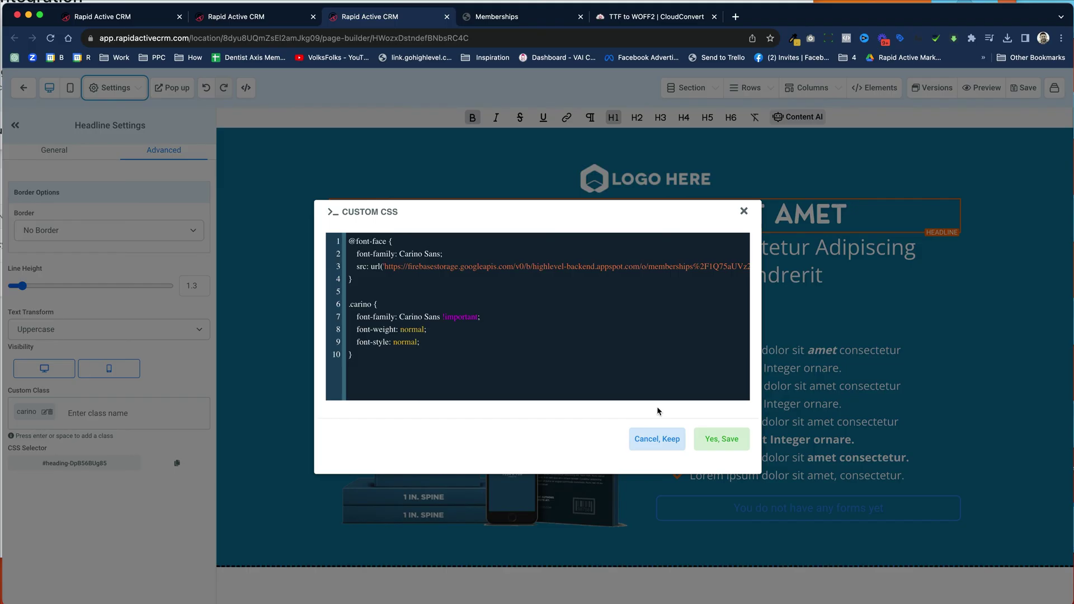
{"action": "left_click", "coordinate": [721, 439]}
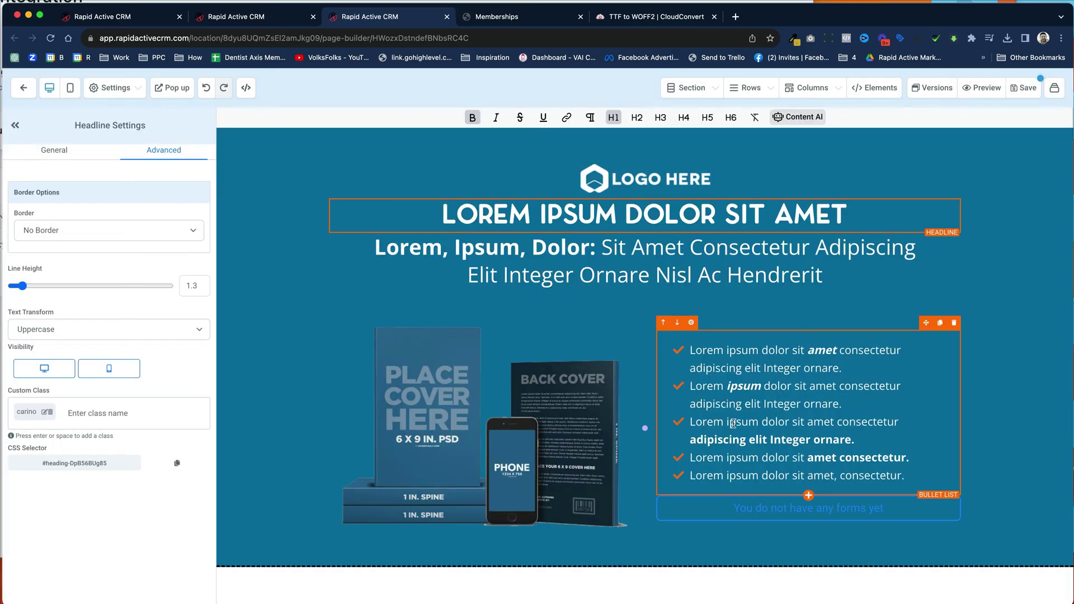
Add the custom class 'carino' to the bullet list so it renders in uppercase Carino Sans.
{"action": "left_click", "coordinate": [733, 423]}
{"action": "left_click", "coordinate": [164, 151]}
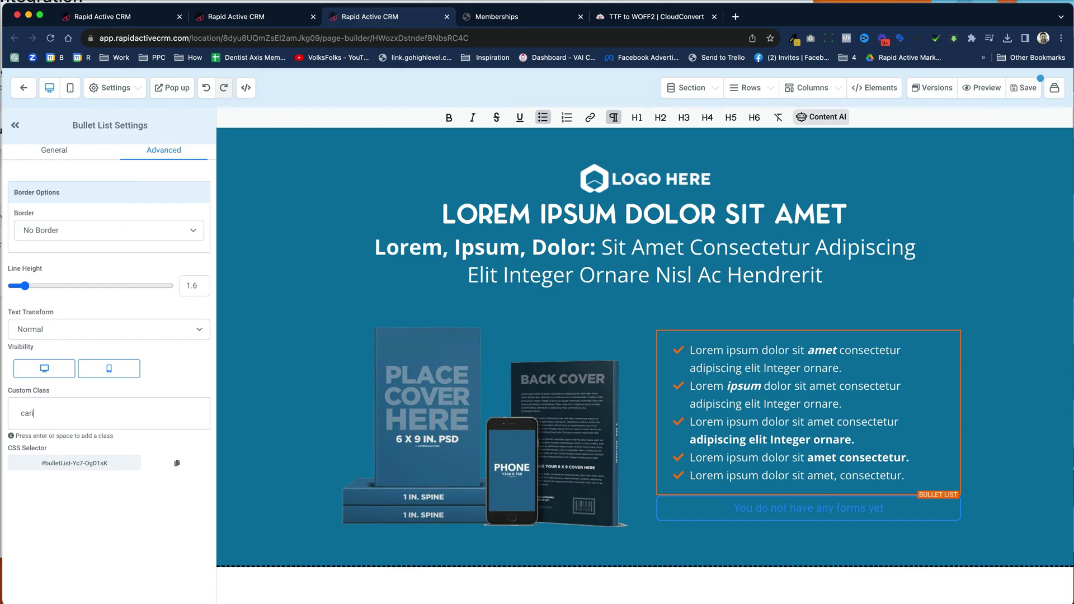
{"action": "type", "text": "carino"}
{"action": "key", "text": "Return"}
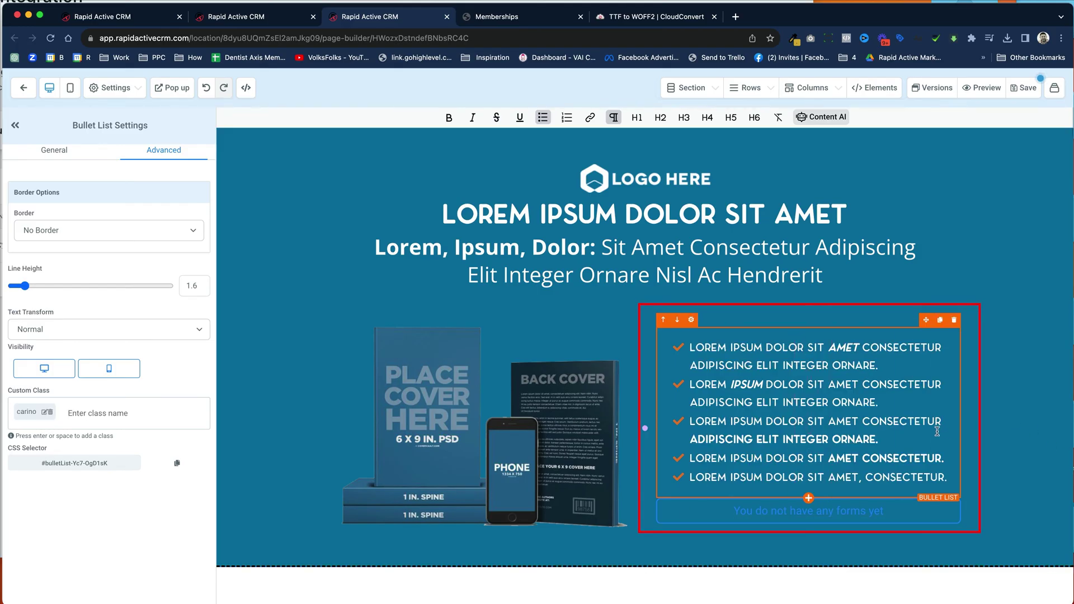